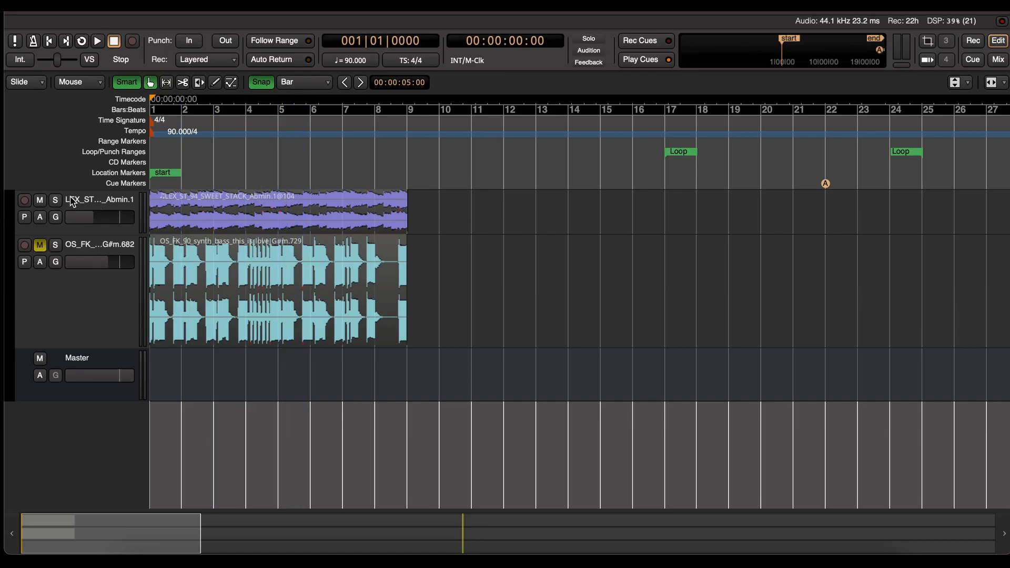
- Play the stack sample from the start of the timeline and check its pitch with the tuner in the mixer
key(space)
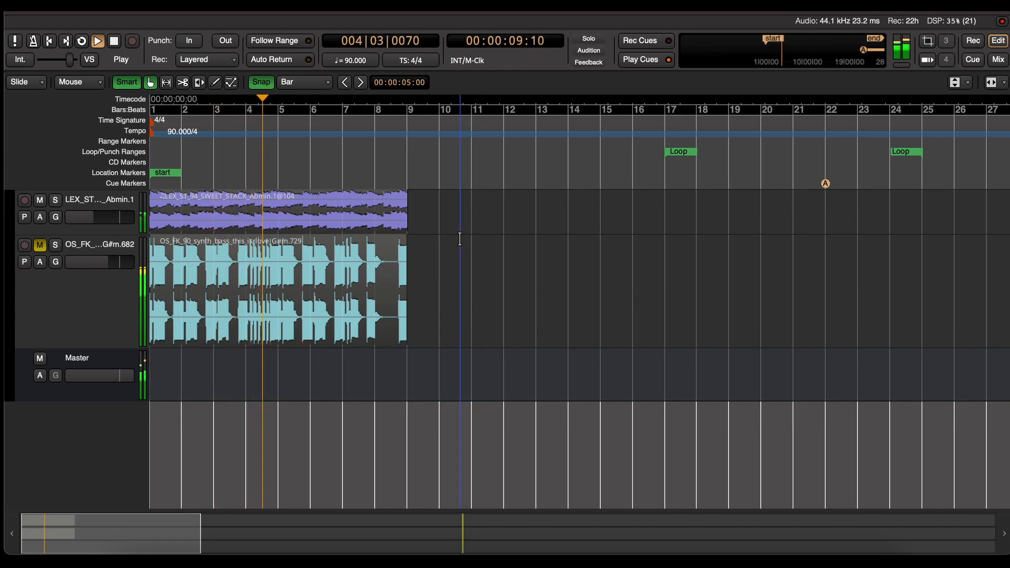
key(space)
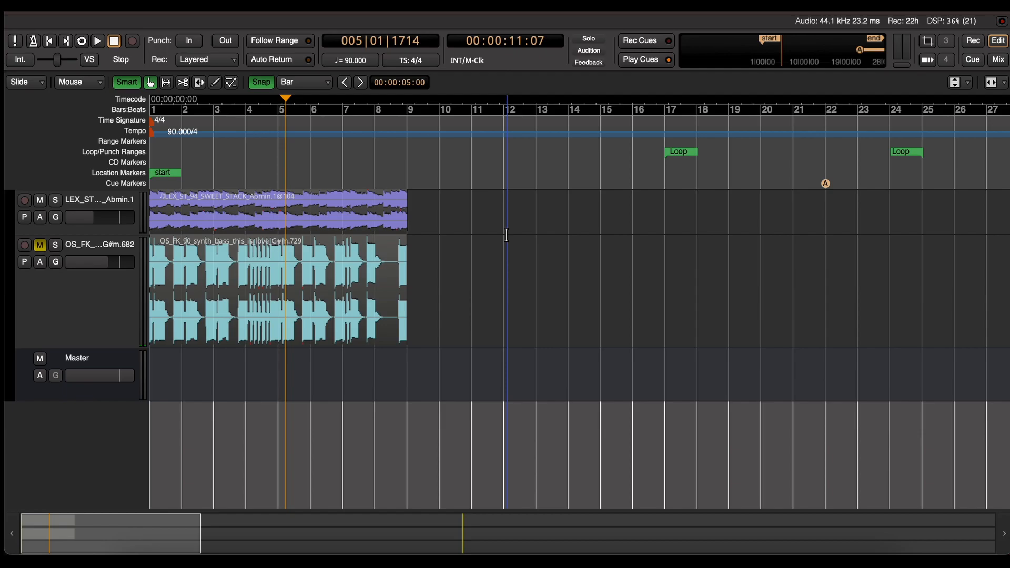
key(alt+m)
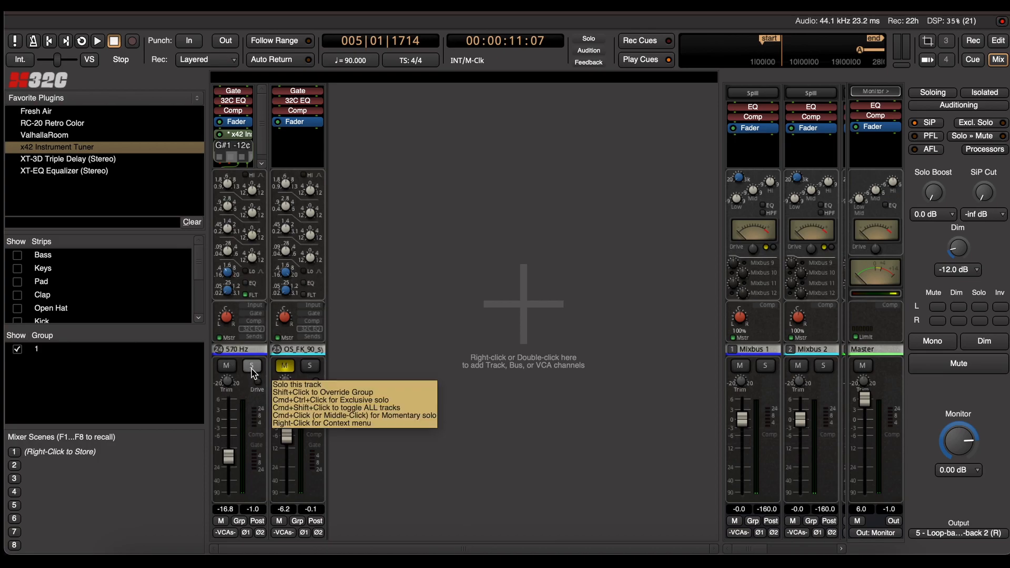
key(Home)
key(space)
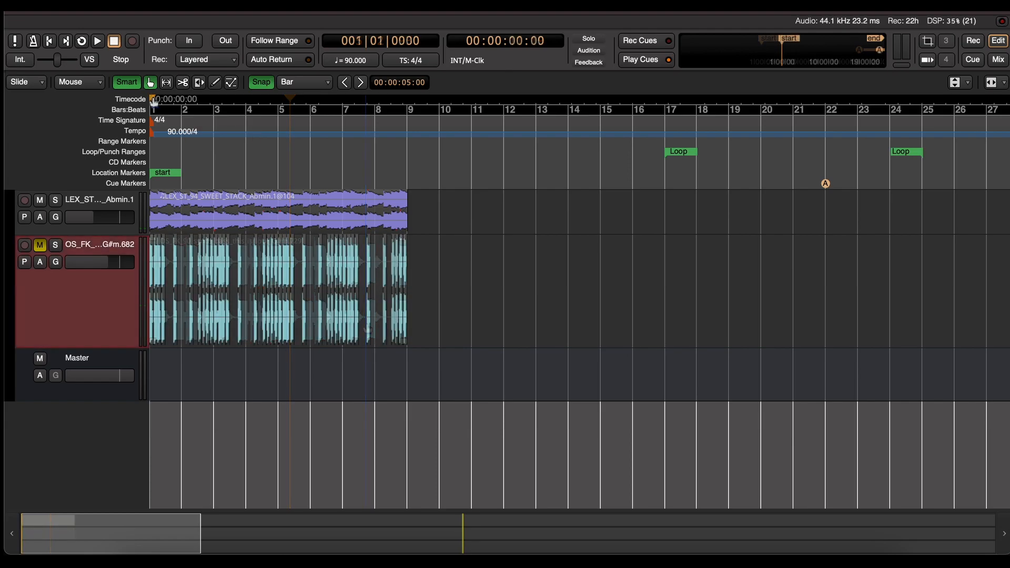
- Raise the low-pass filter frequency on the LEX_ST_94 stack channel and play it with the chopped synth bass
scroll(154, 102, up, 1)
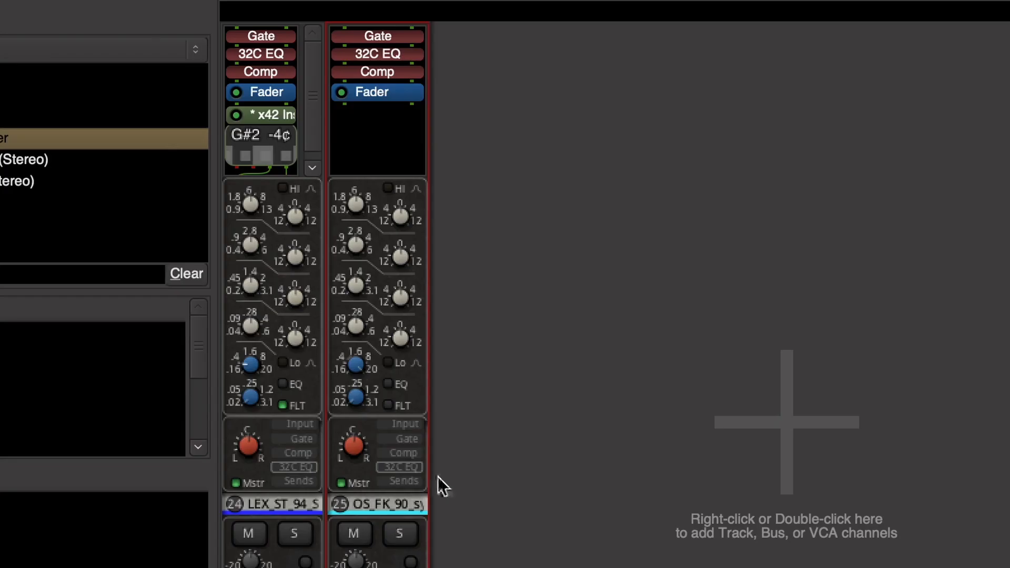
drag(256, 369, 250, 231)
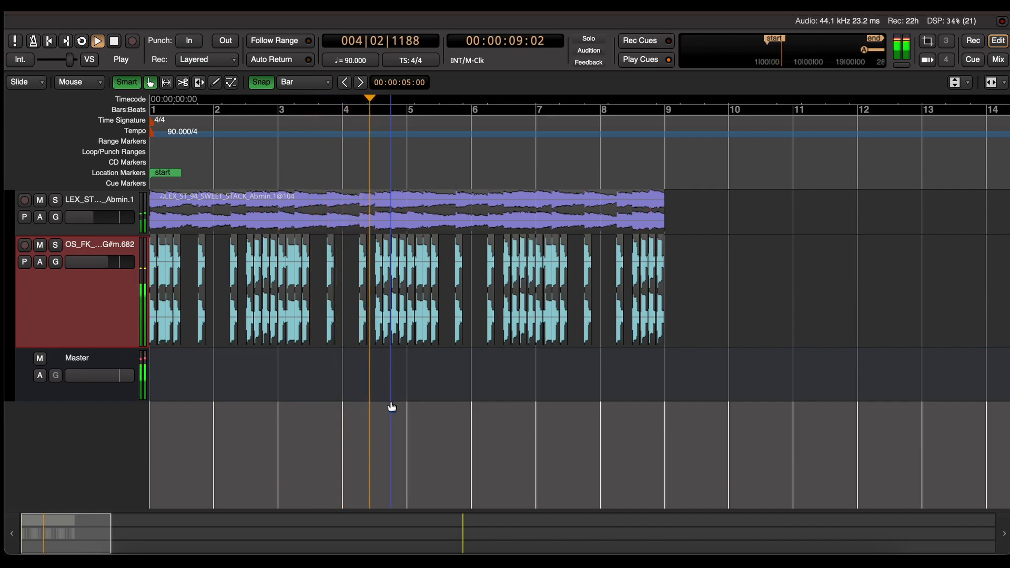
key(space)
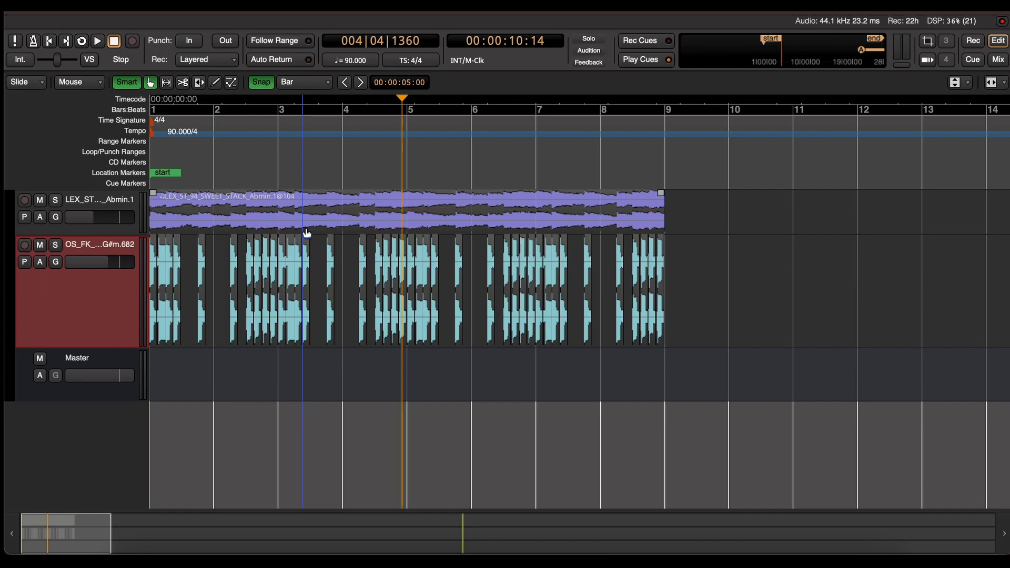
- Add one MIDI track with the Addictive Keys (AU) instrument and increase its track height
double_click(92, 456)
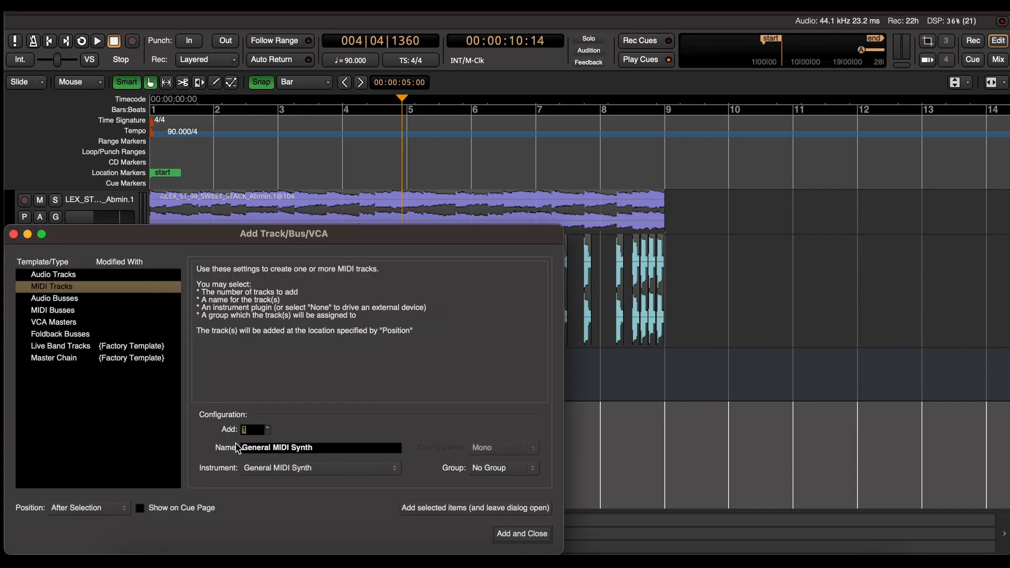
click(283, 470)
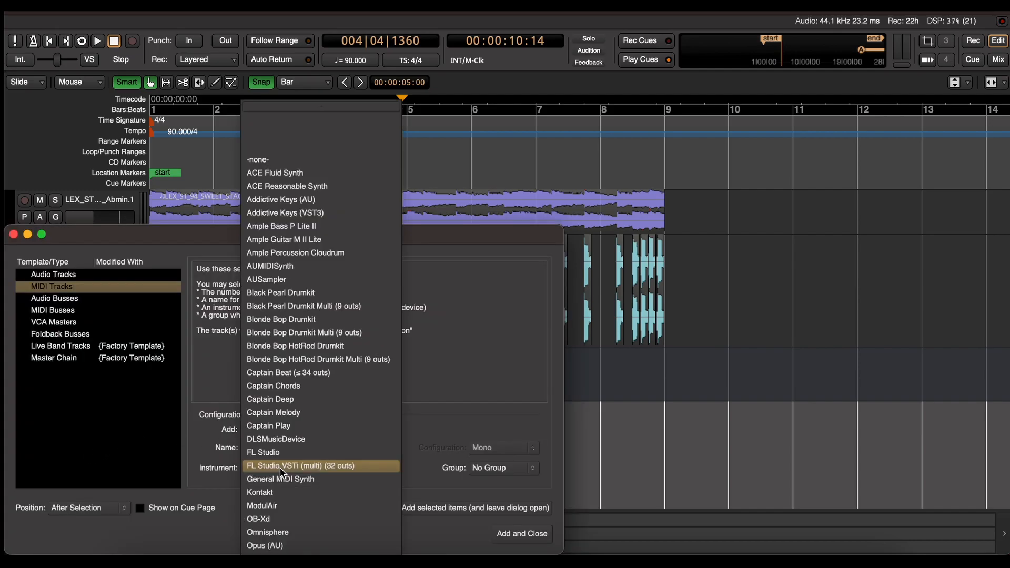
click(301, 200)
click(523, 534)
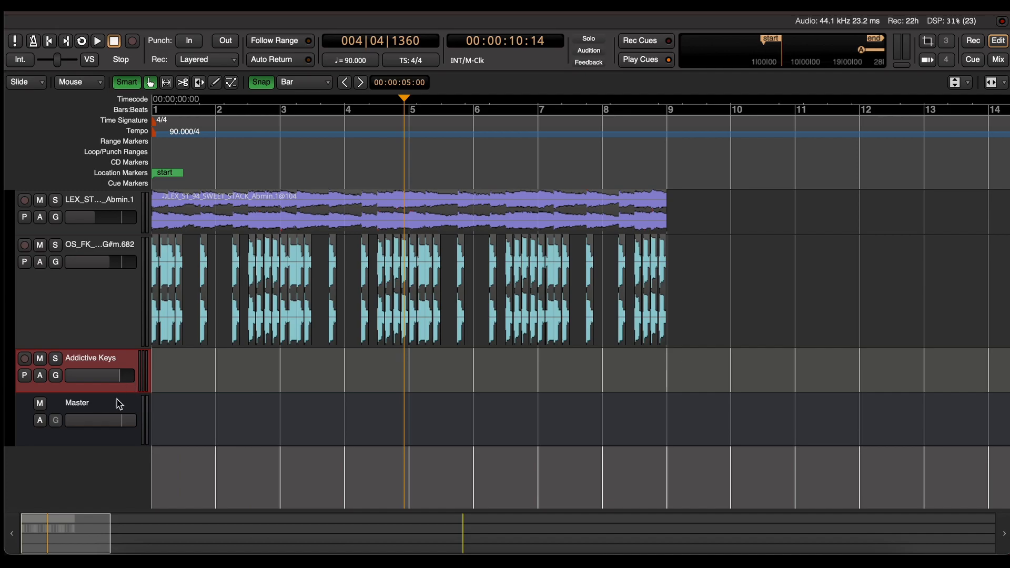
drag(112, 390, 112, 443)
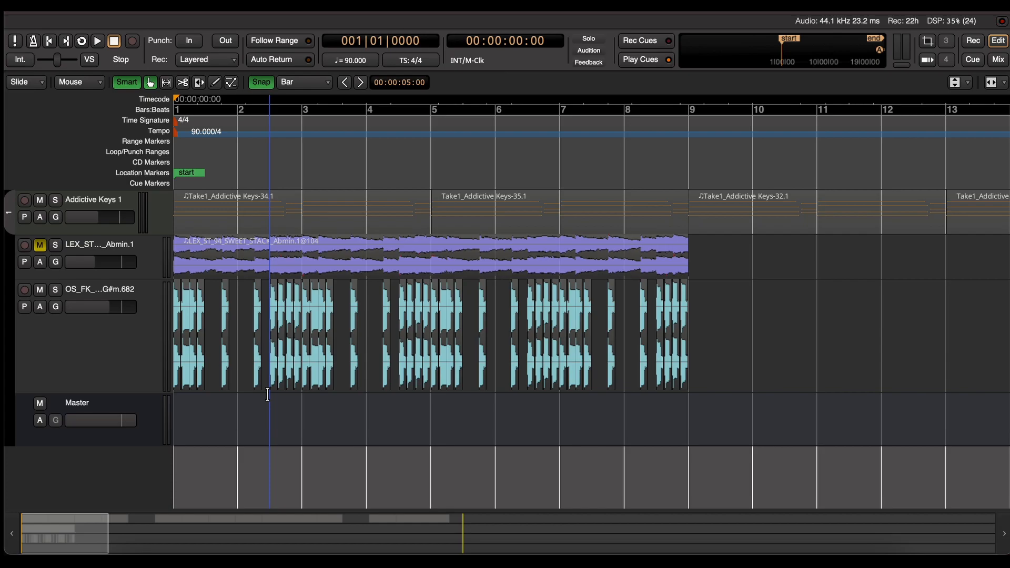
- Play the keys with the bass, lower the synth bass track's volume slightly, and return the playhead to the start
key(space)
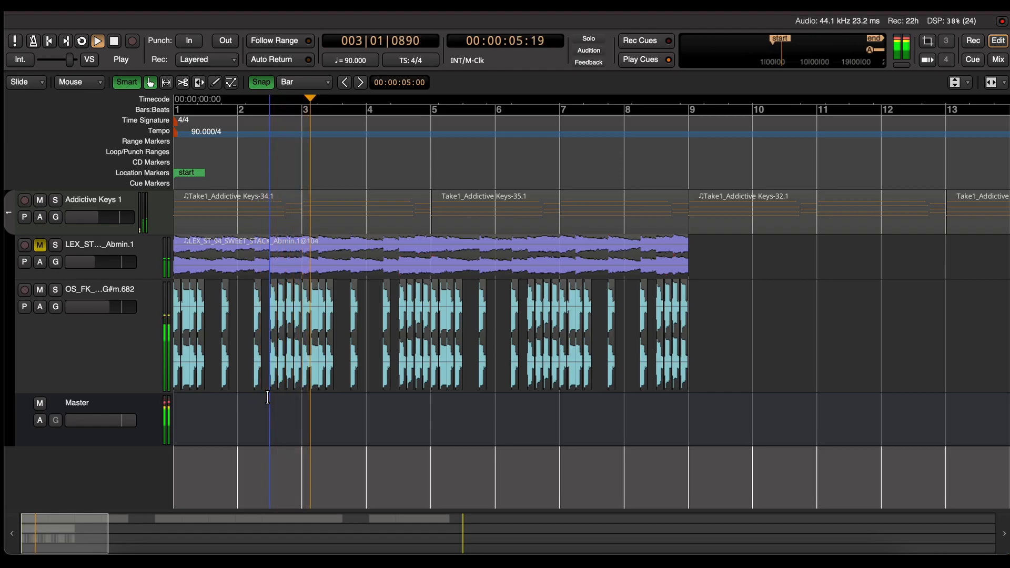
drag(117, 306, 109, 305)
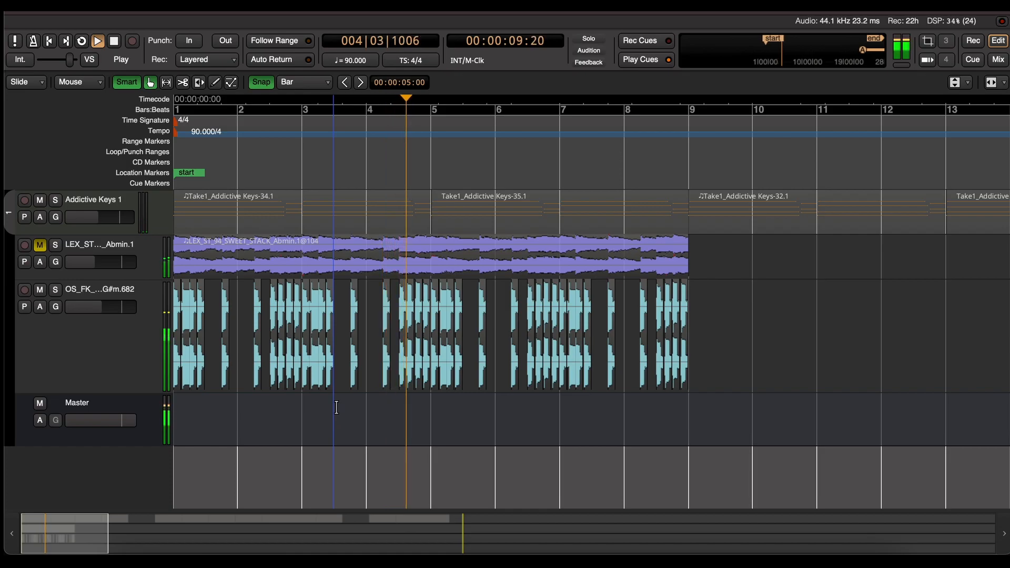
key(space)
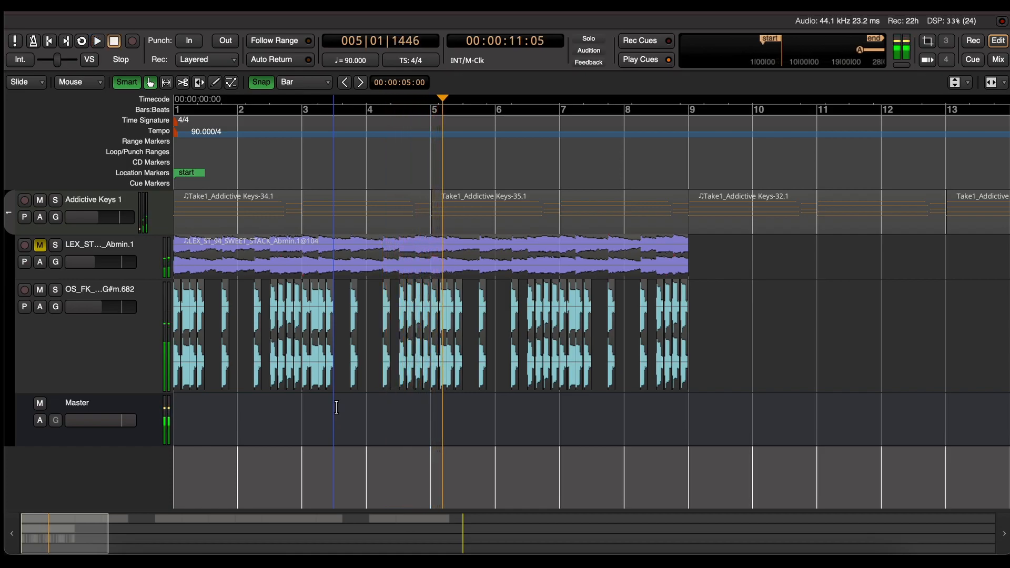
key(Home)
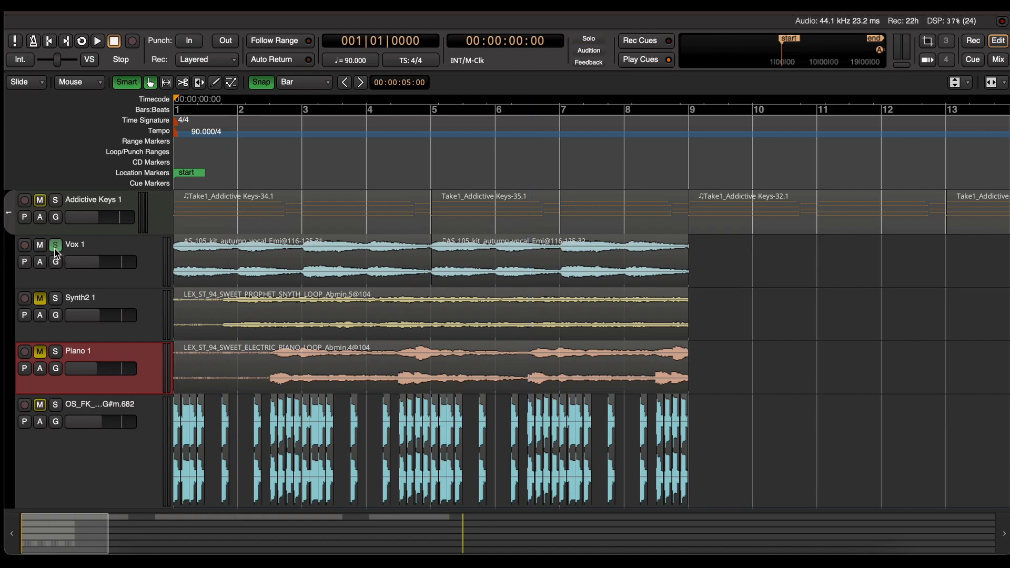
- Audition the Vox 1 track in solo and insert the ValhallaRoom reverb after its fader in the mixer
key(space)
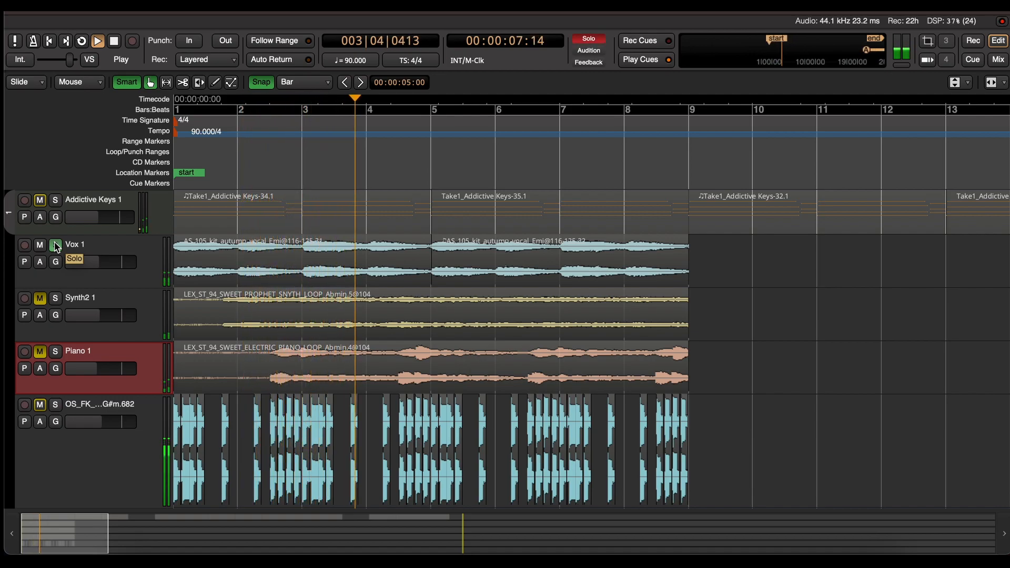
key(space)
key(alt+m)
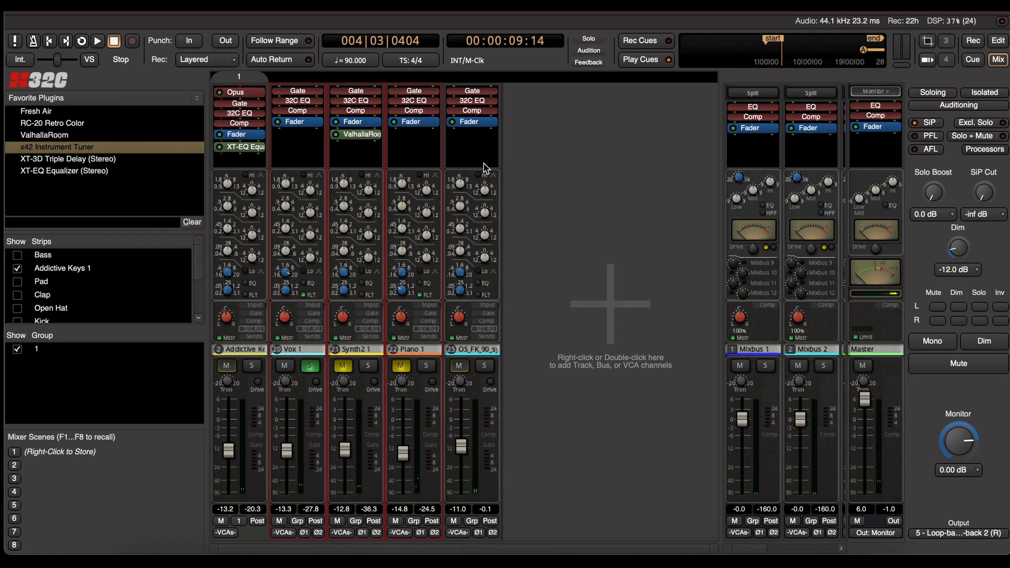
drag(46, 138, 294, 150)
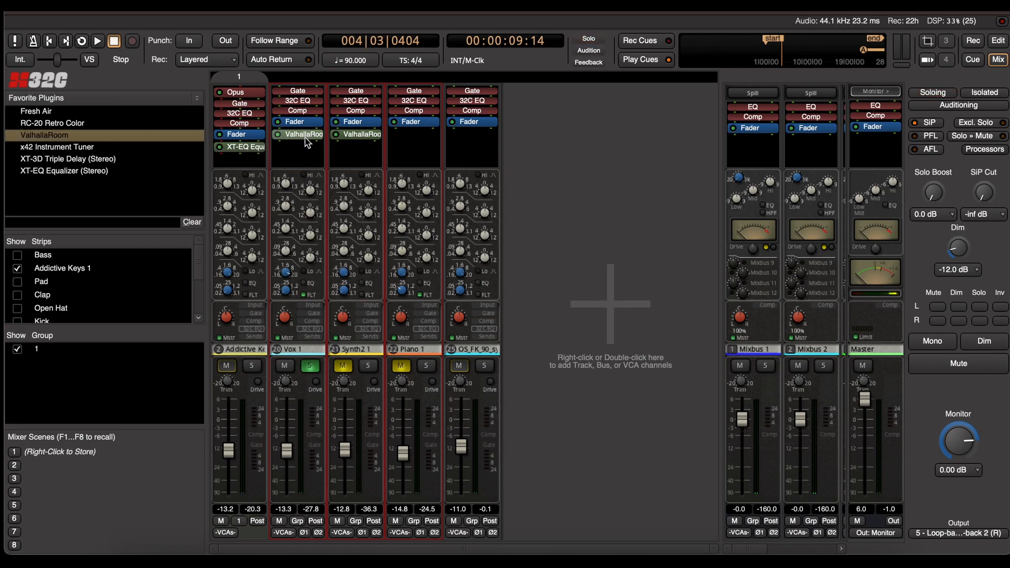
- Open ValhallaRoom on Vox 1 and set its mix to 26.3 % while playing from the start
double_click(305, 135)
key(Home)
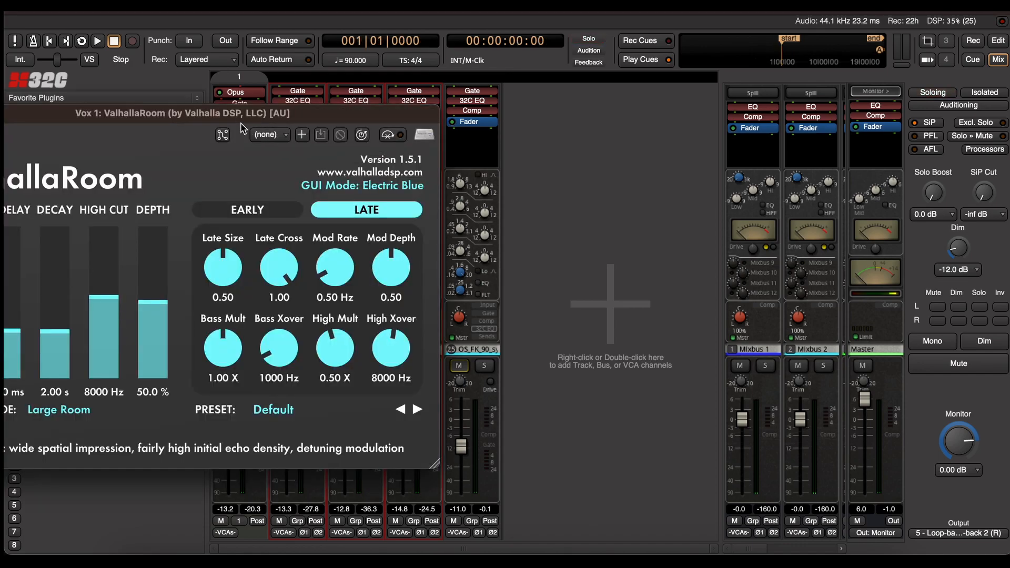
drag(248, 71, 437, 134)
key(space)
drag(153, 312, 152, 356)
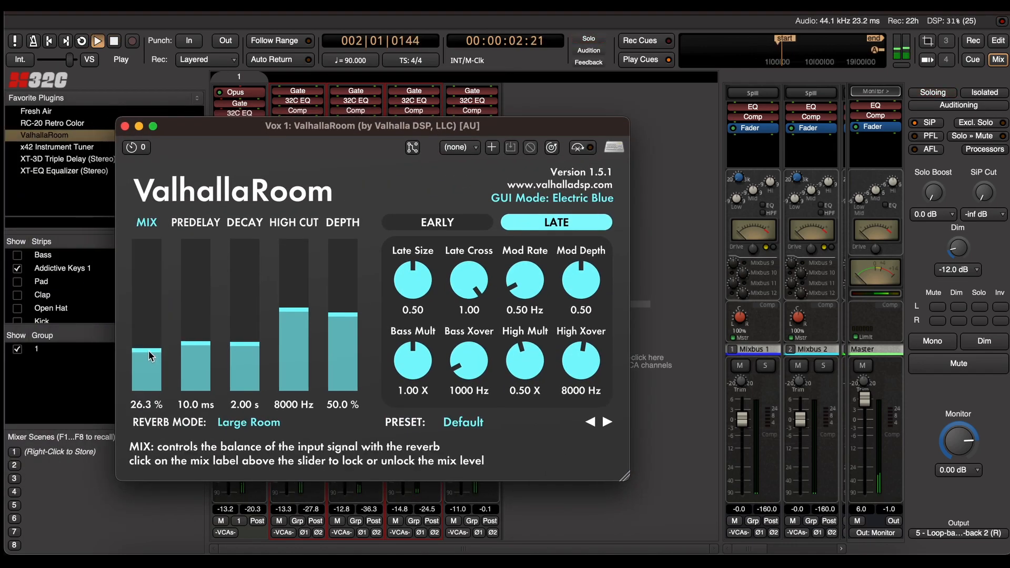
click(125, 126)
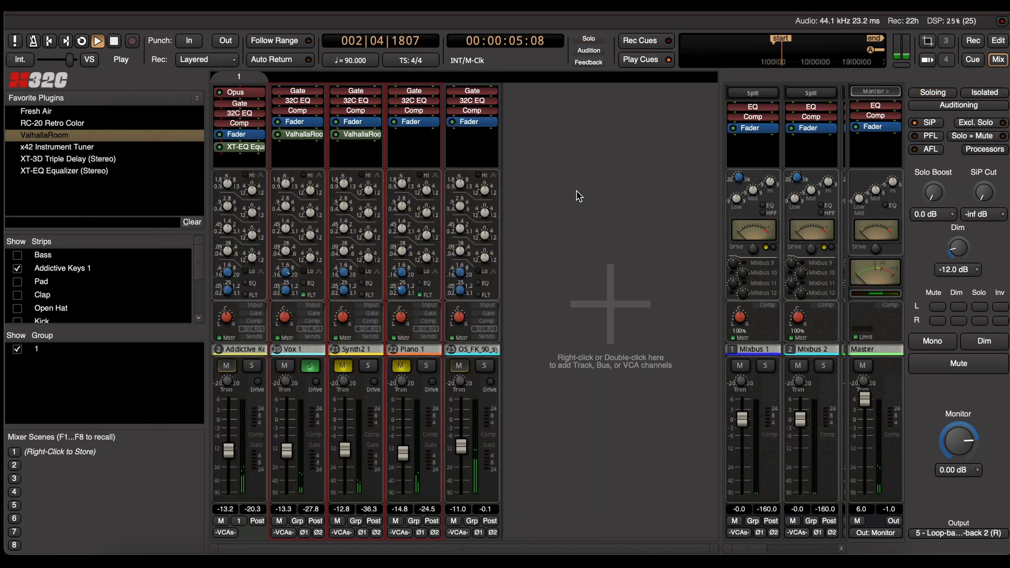
- Set the decay of ValhallaRoom on Vox 1 to 1.01 s, return to the editor, and stop playback
double_click(305, 135)
drag(247, 341, 251, 339)
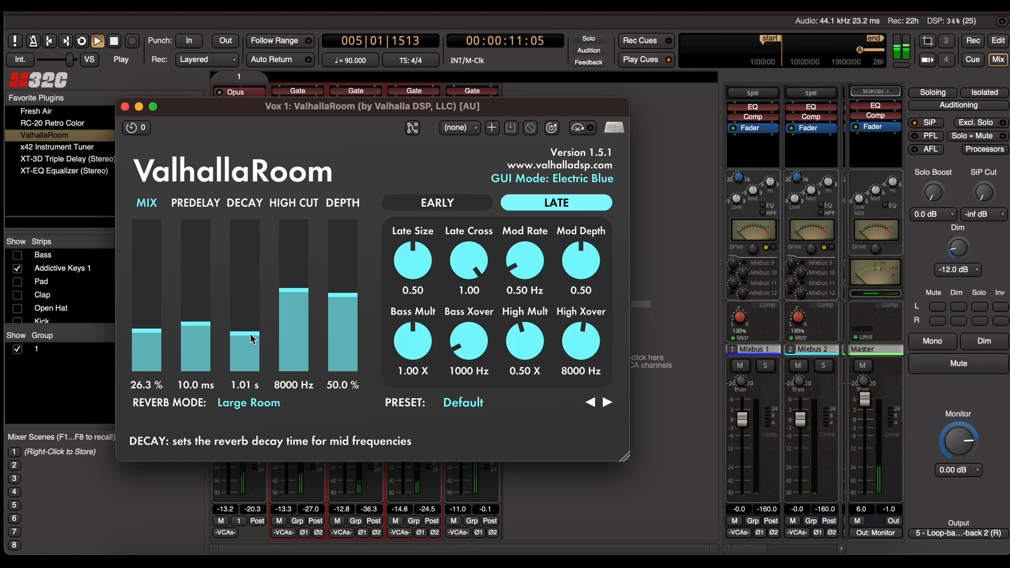
click(125, 107)
key(alt+m)
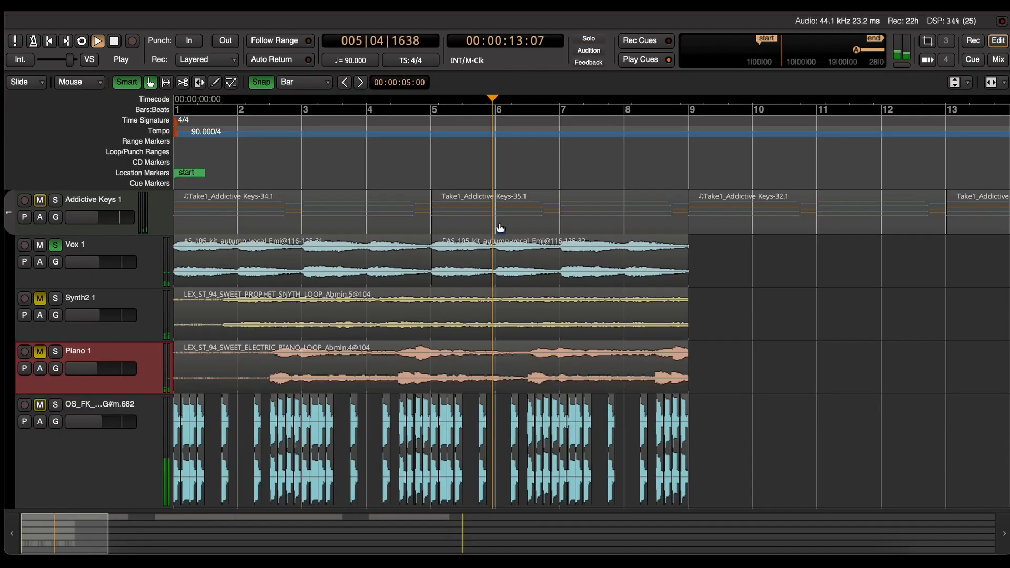
key(space)
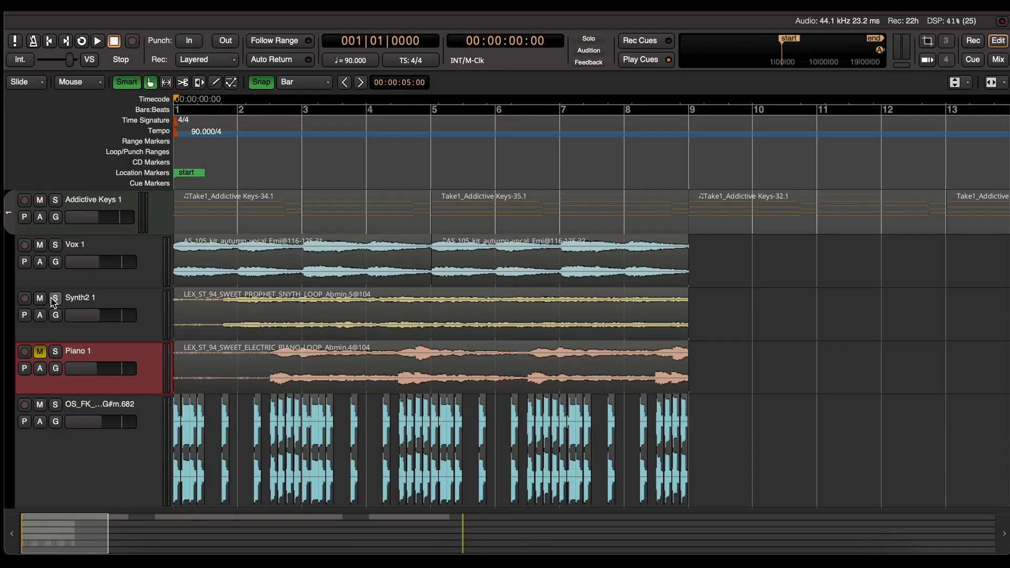
- Audition the Synth2 1 and Piano 1 tracks in solo and play all layers together from the start
click(54, 300)
click(220, 164)
key(space)
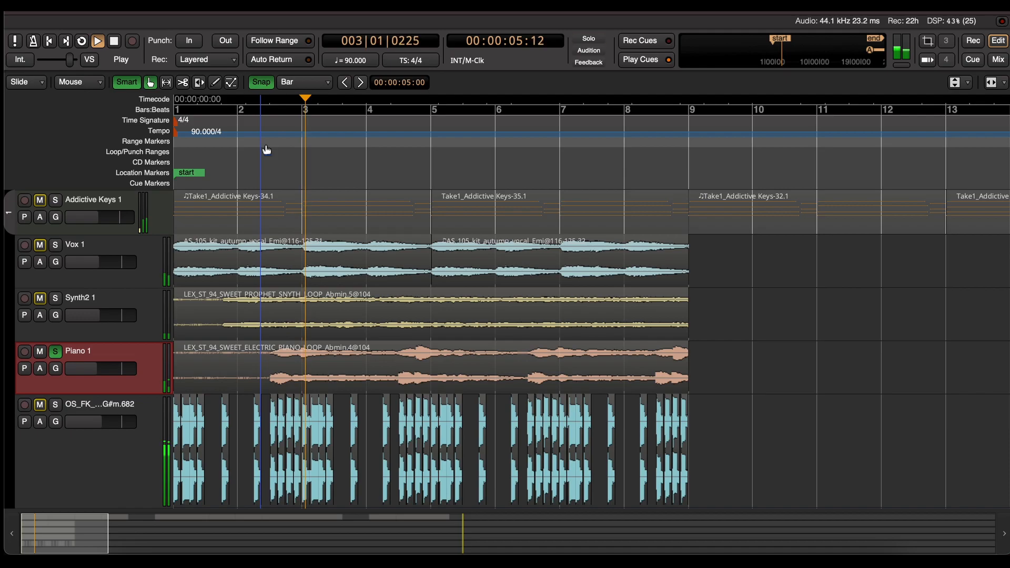
key(space)
click(55, 351)
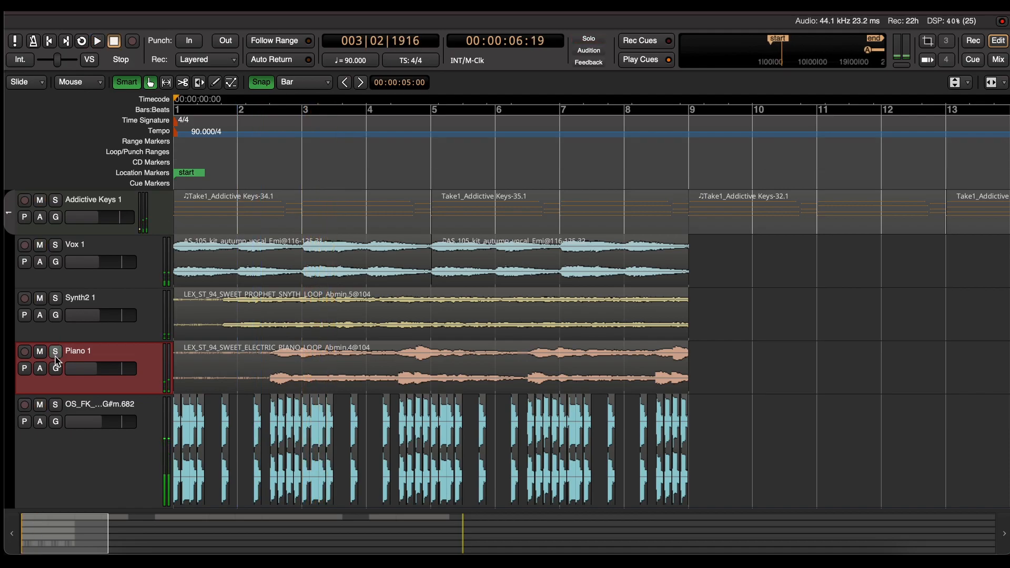
key(Home)
key(space)
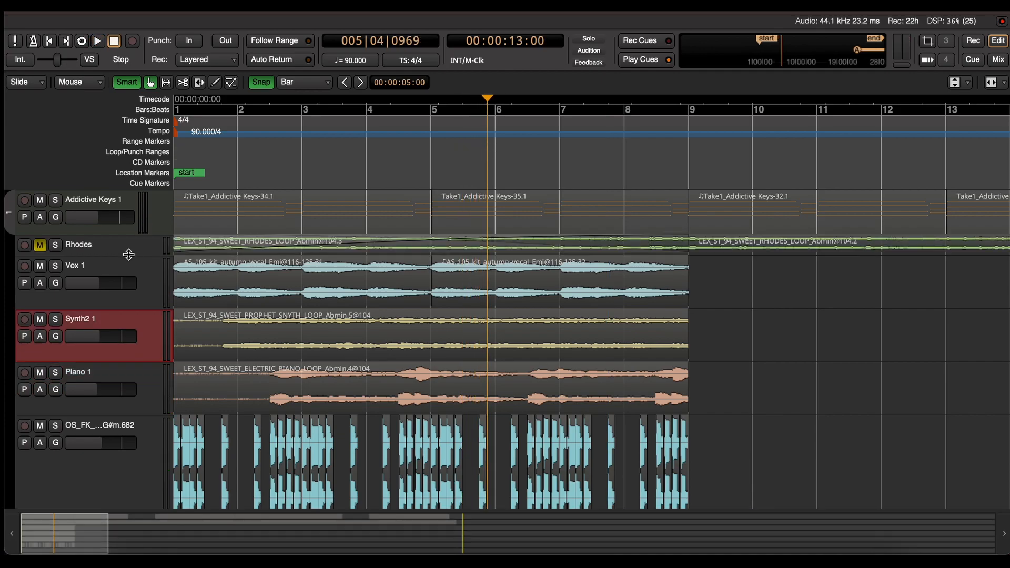
- Enlarge the Rhodes track and duplicate it once with its playlist copied, inserted after the selection
drag(129, 258, 132, 309)
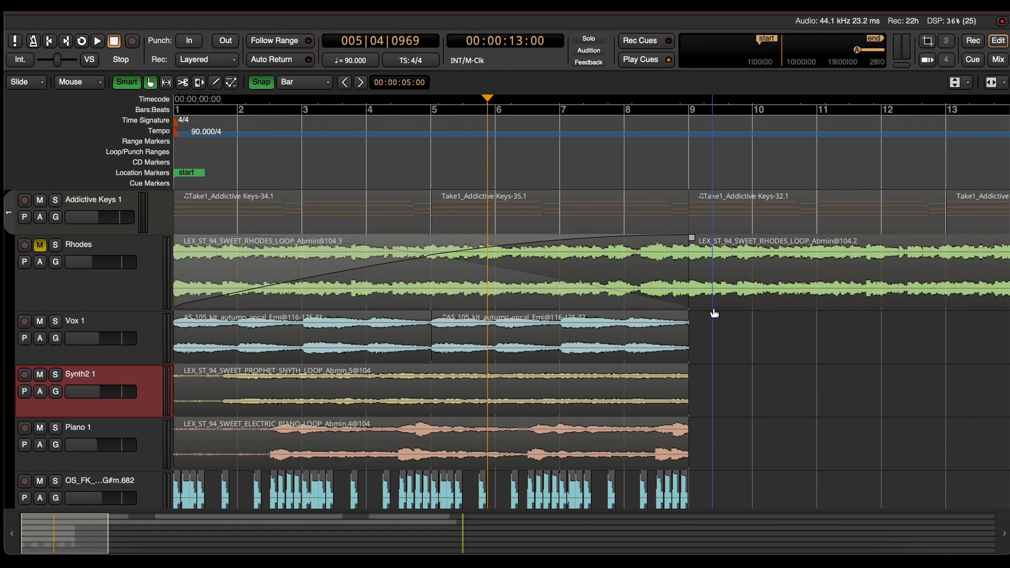
click(658, 308)
right_click(80, 296)
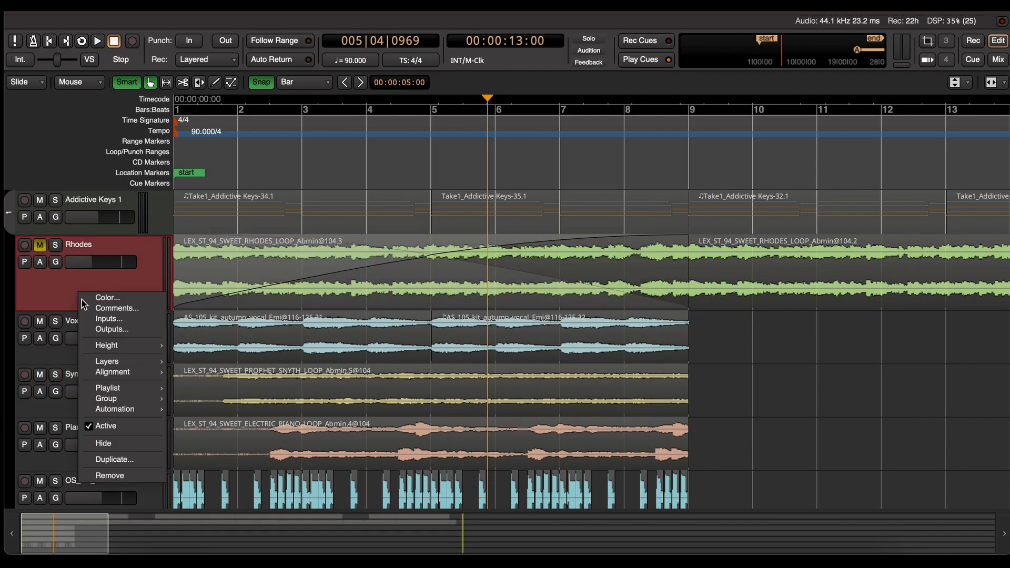
click(126, 459)
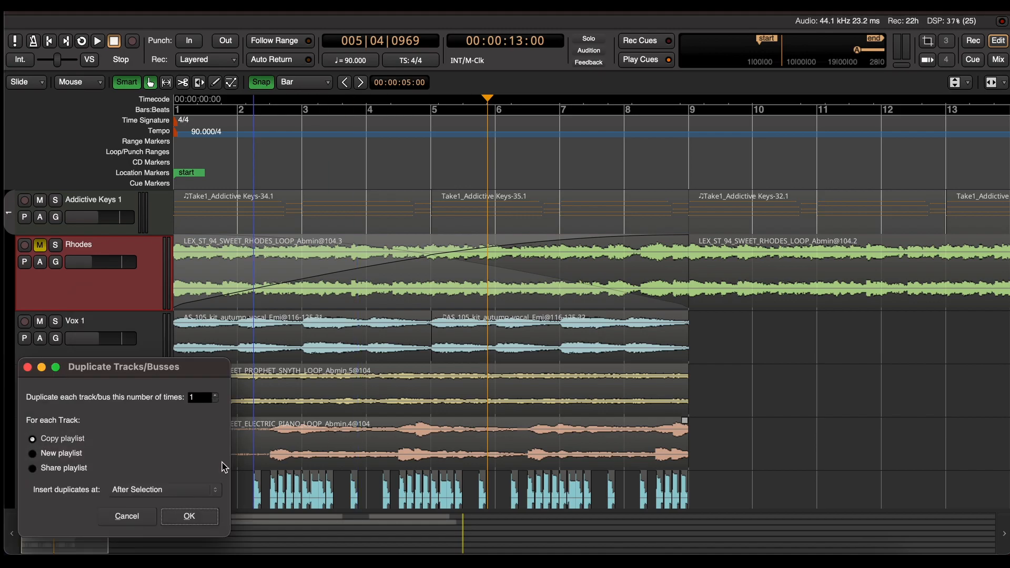
click(212, 524)
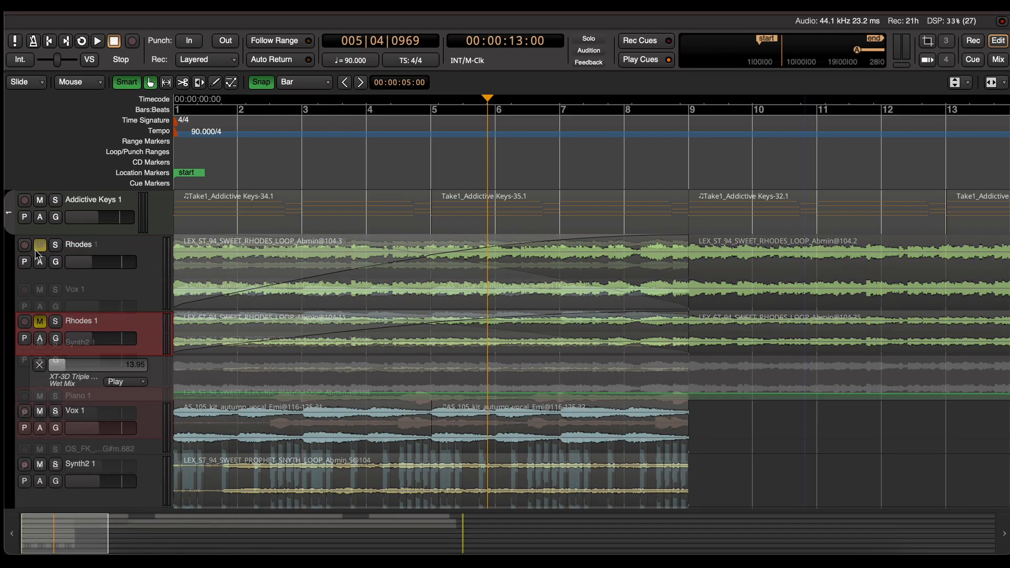
- Play the arrangement from the start, auditioning Rhodes 1 in solo and with all the other tracks
key(space)
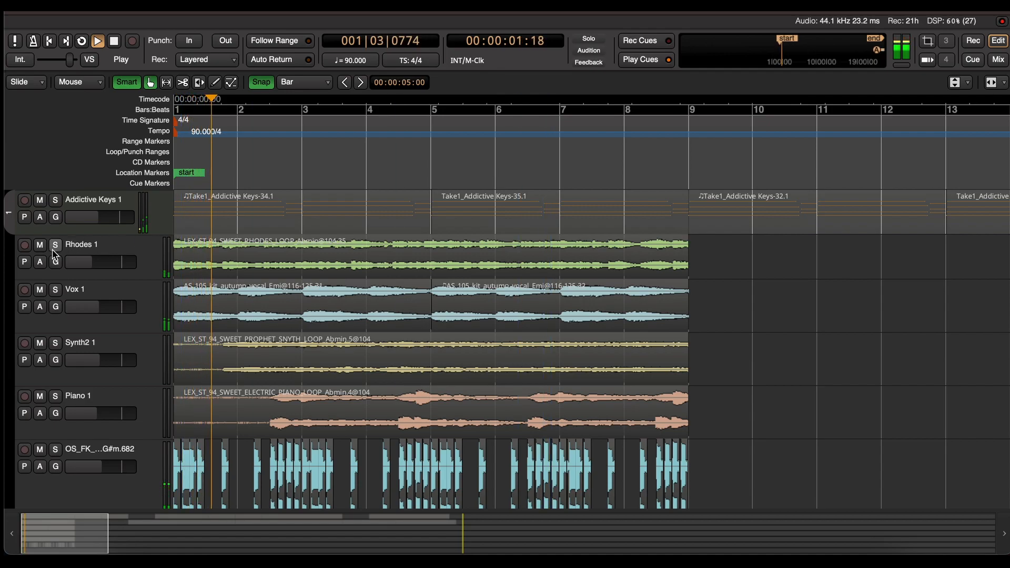
click(55, 246)
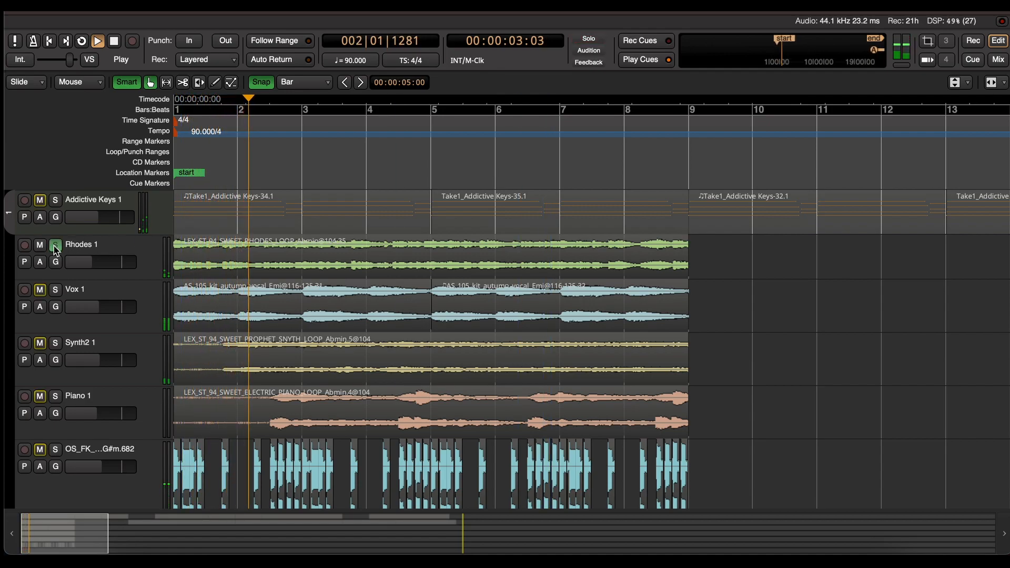
click(55, 247)
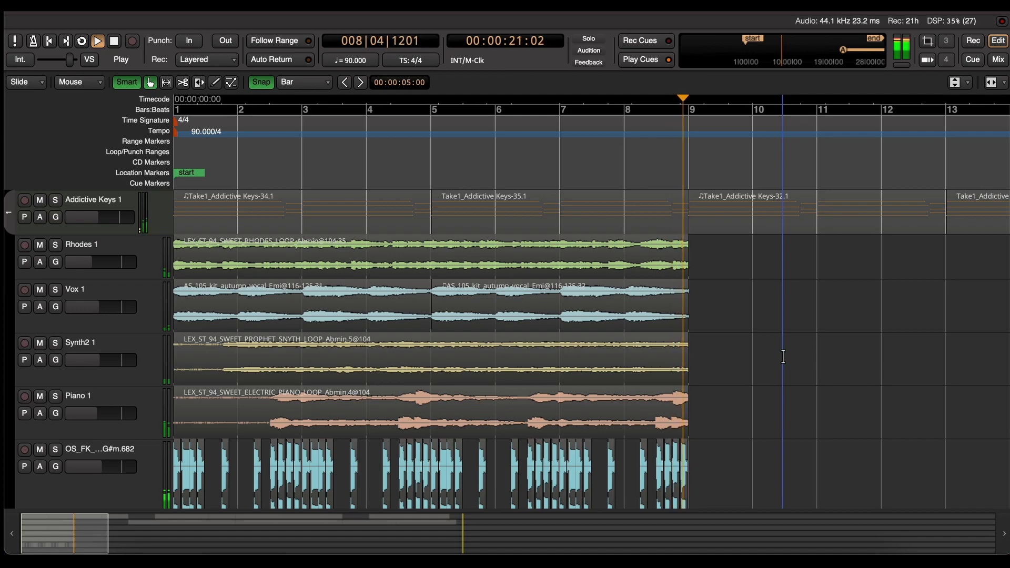
key(space)
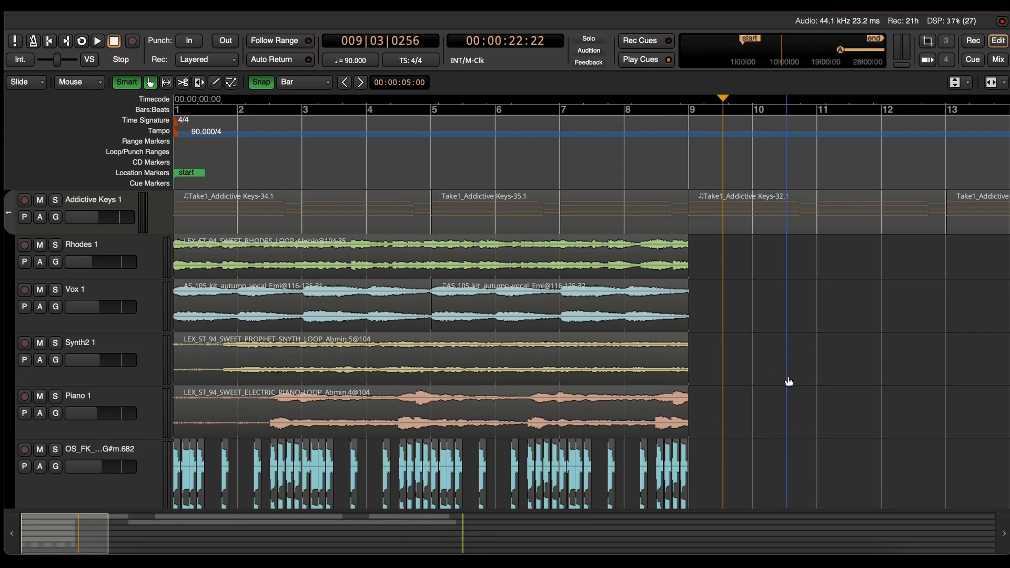
- Remove cue marker A near bar 21 from the timeline of the full arrangement
scroll(789, 381, down, 2)
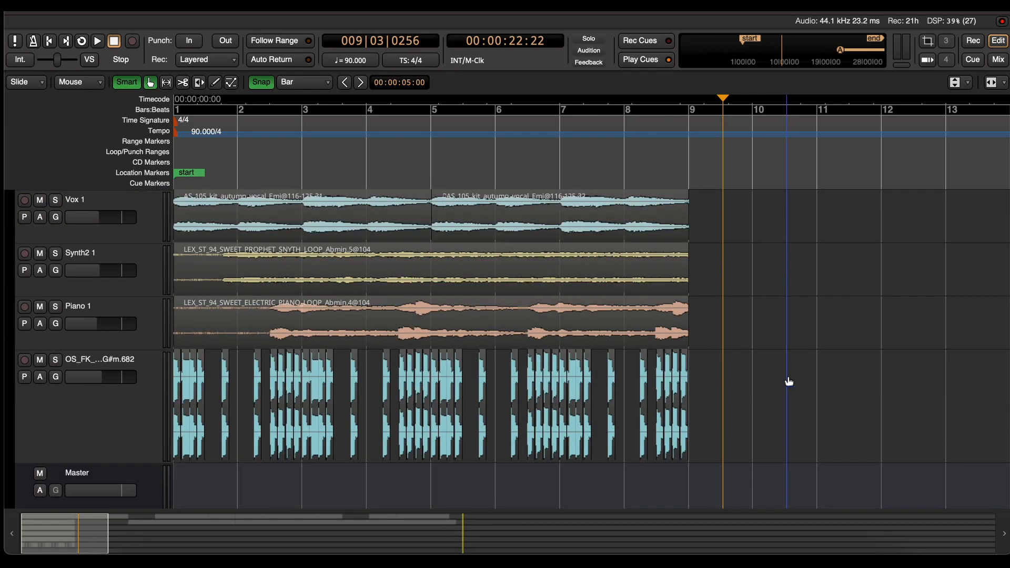
key(shift+z)
scroll(643, 362, up, 1)
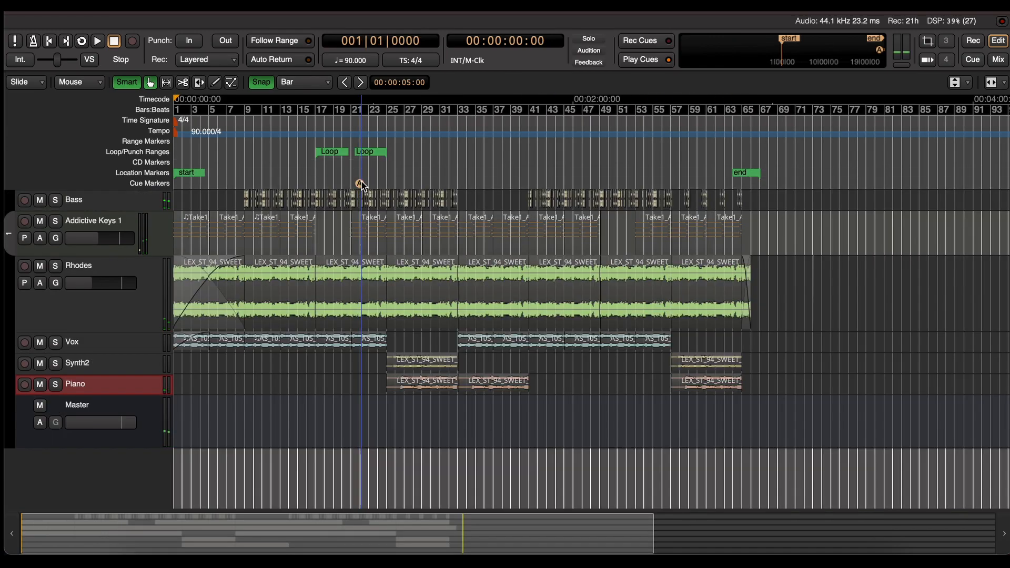
right_click(362, 185)
click(408, 259)
key(=)
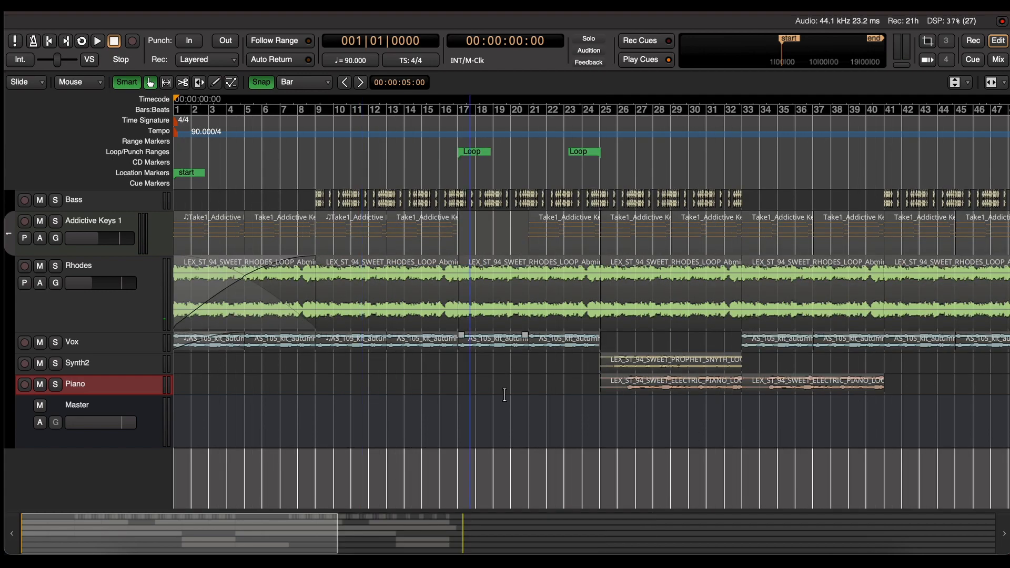
- Play the opening bars of the full arrangement and look over the track strips in the mixer
key(space)
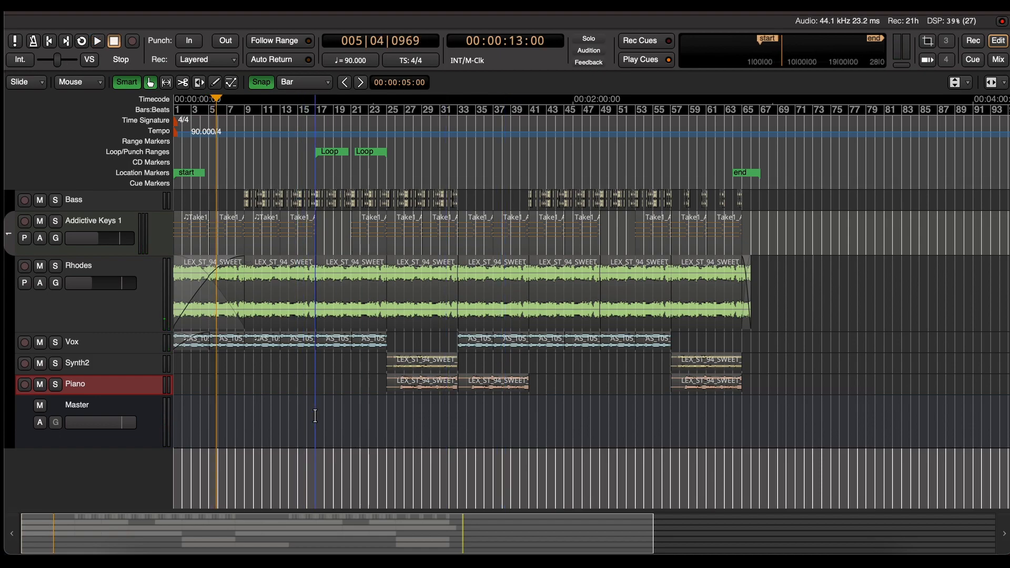
drag(758, 191, 173, 182)
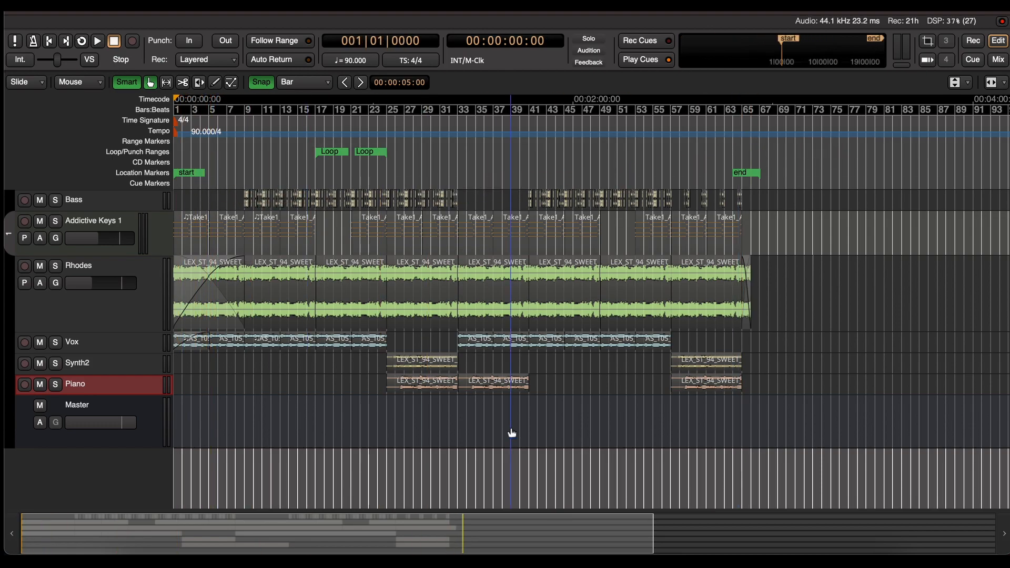
key(alt+m)
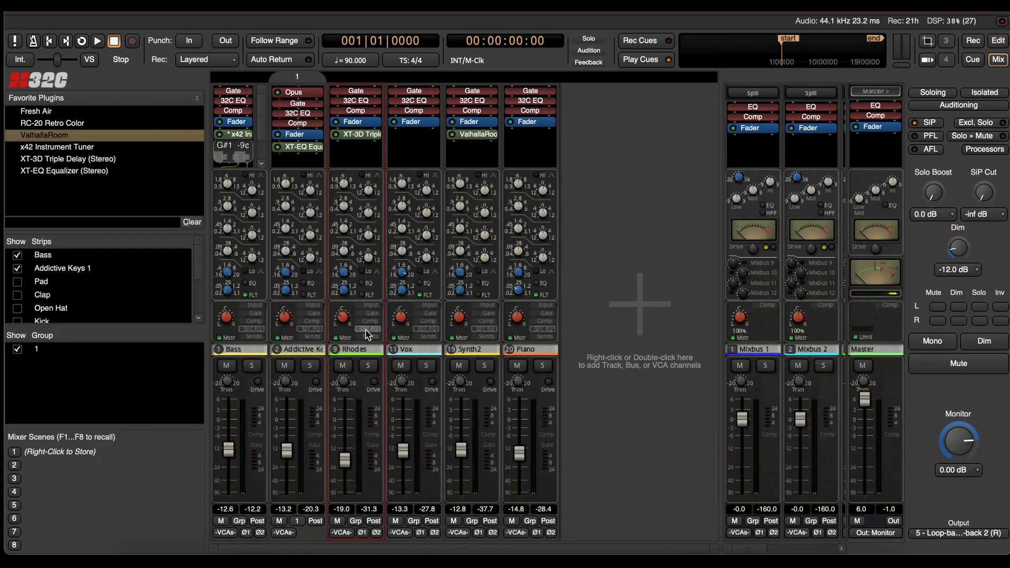
key(alt+e)
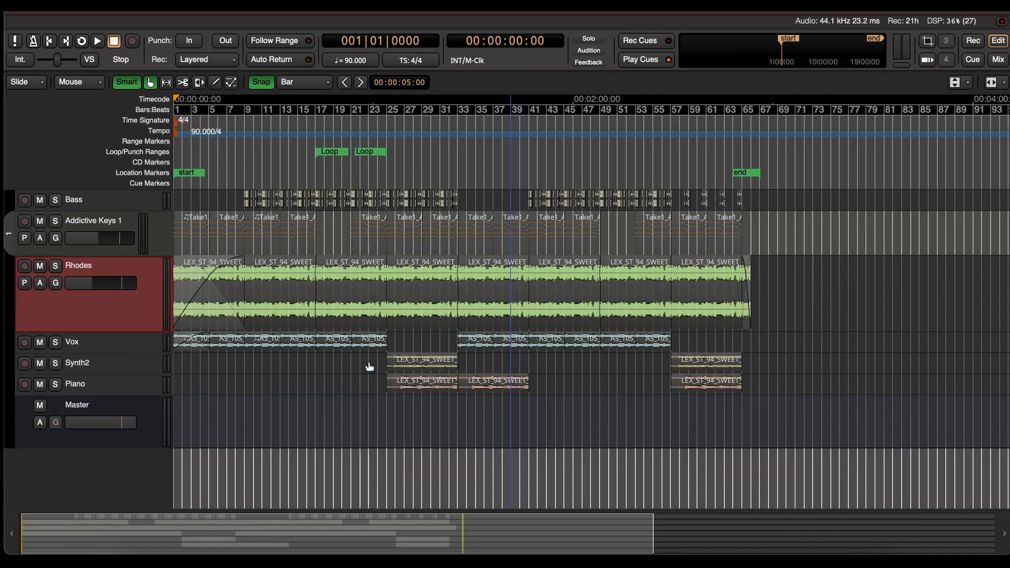
- Place the playhead at bar 9, enable Auto Return, and start playback in the mixer
click(246, 101)
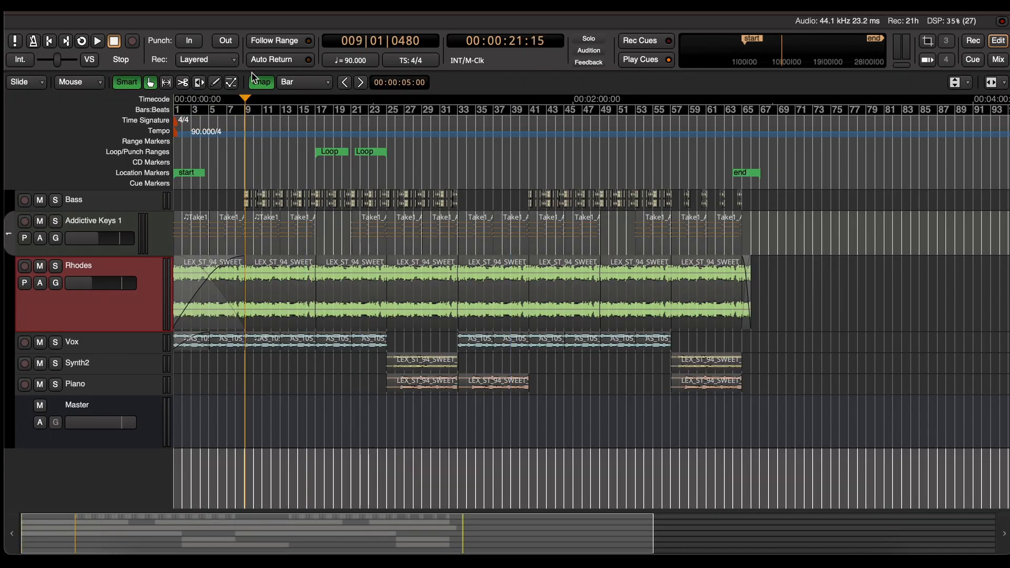
click(273, 62)
key(alt+m)
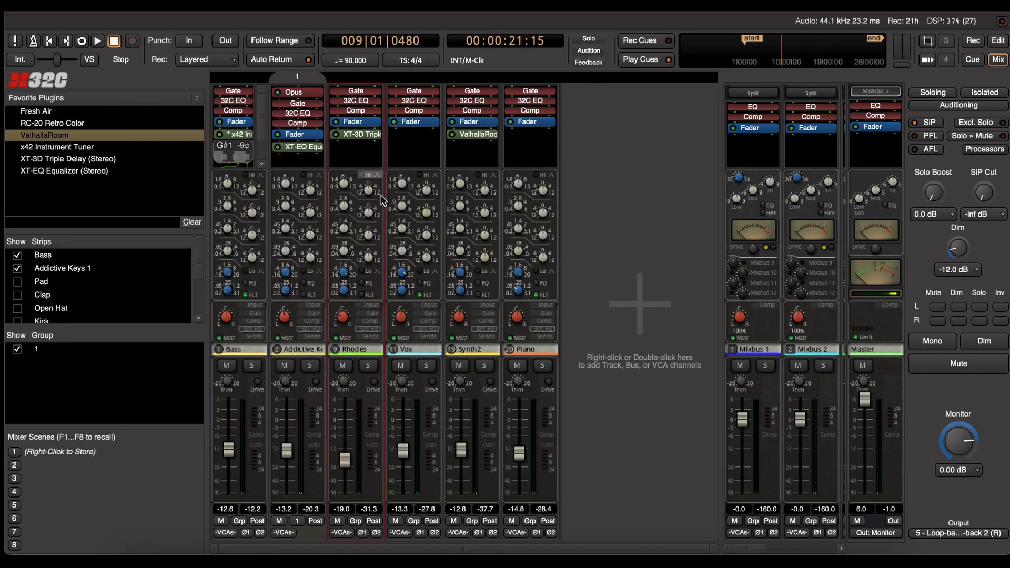
key(space)
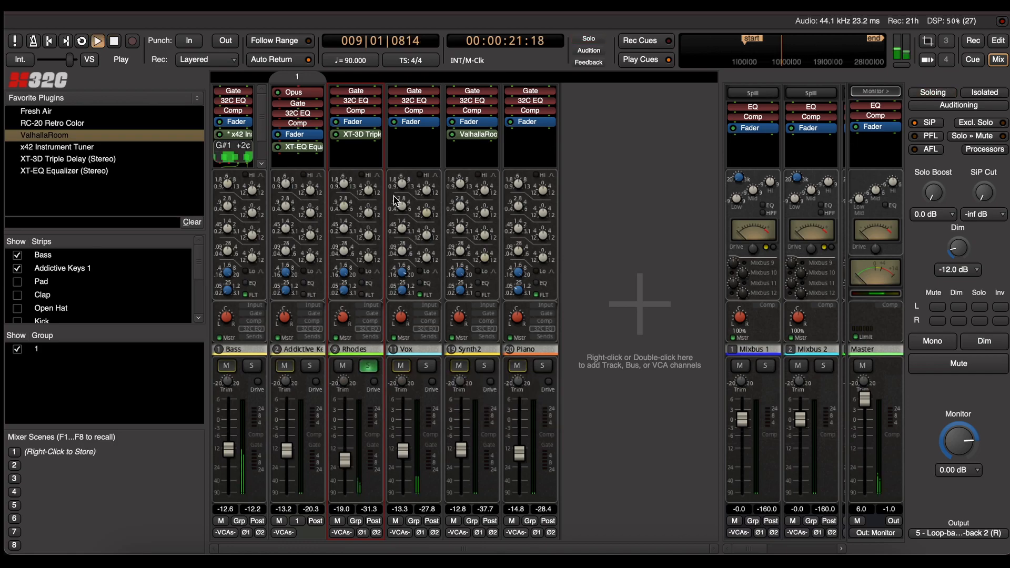
- Examine the XT-3D Delay settings on the Rhodes track during playback, close them, and stop
double_click(367, 134)
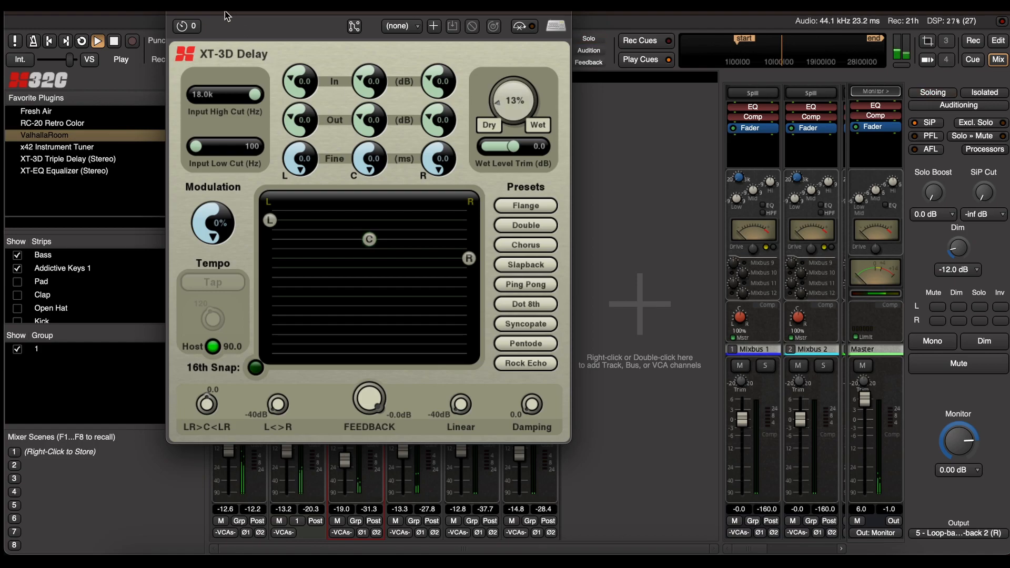
click(178, 10)
key(space)
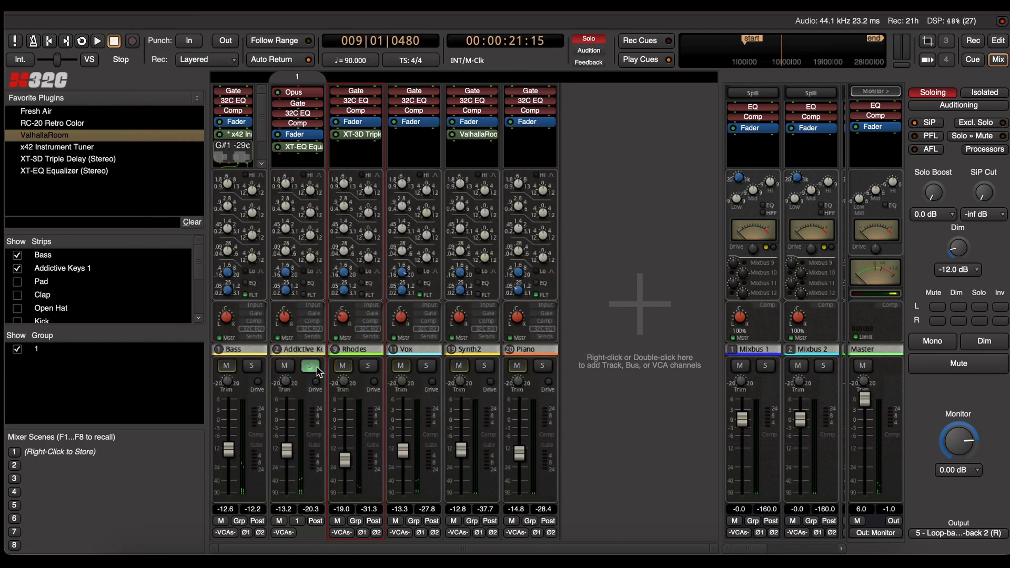
- Play Addictive Keys 1 in solo from the start and examine its XT-EQ Equalizer curve
key(space)
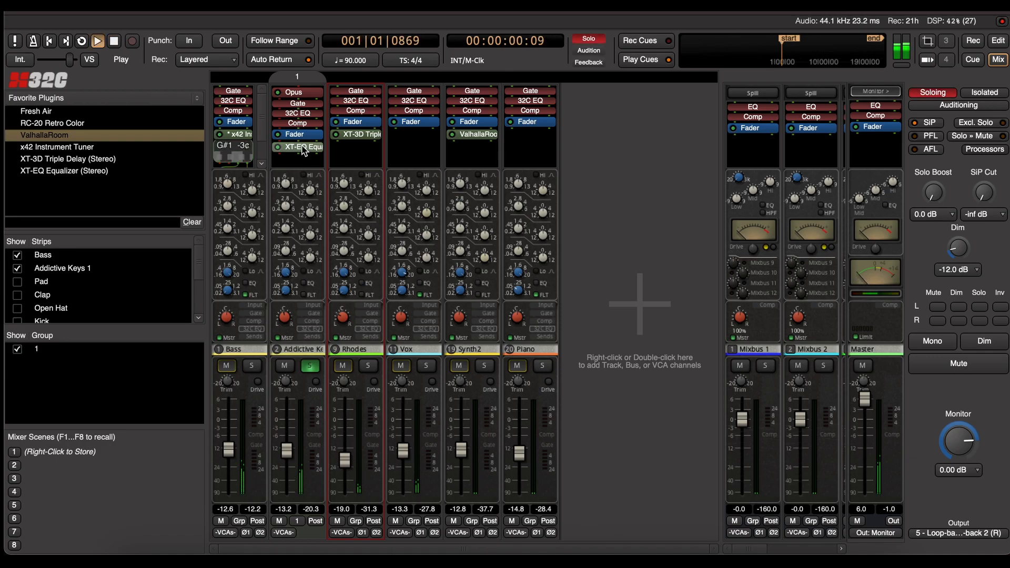
double_click(298, 147)
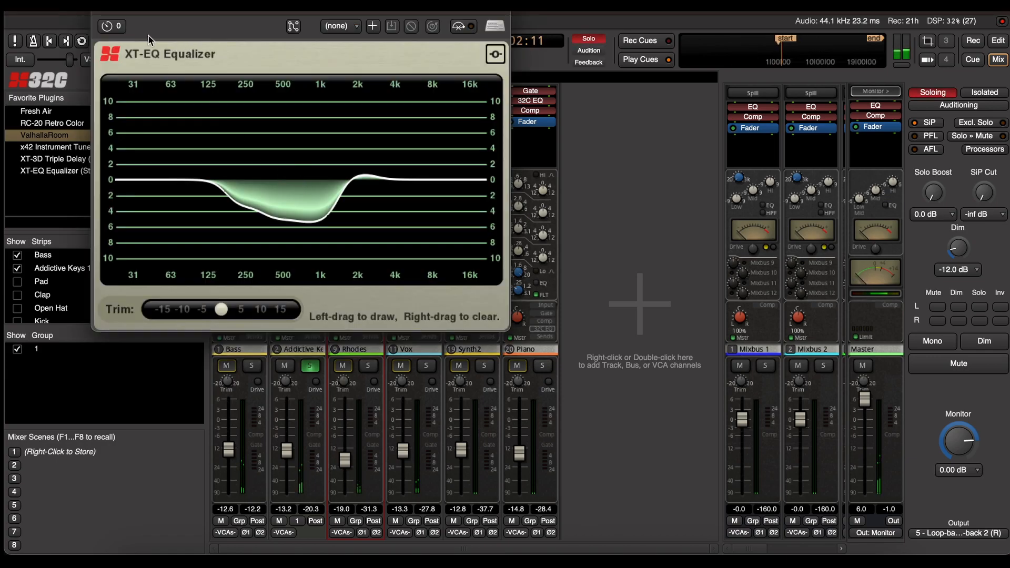
click(109, 12)
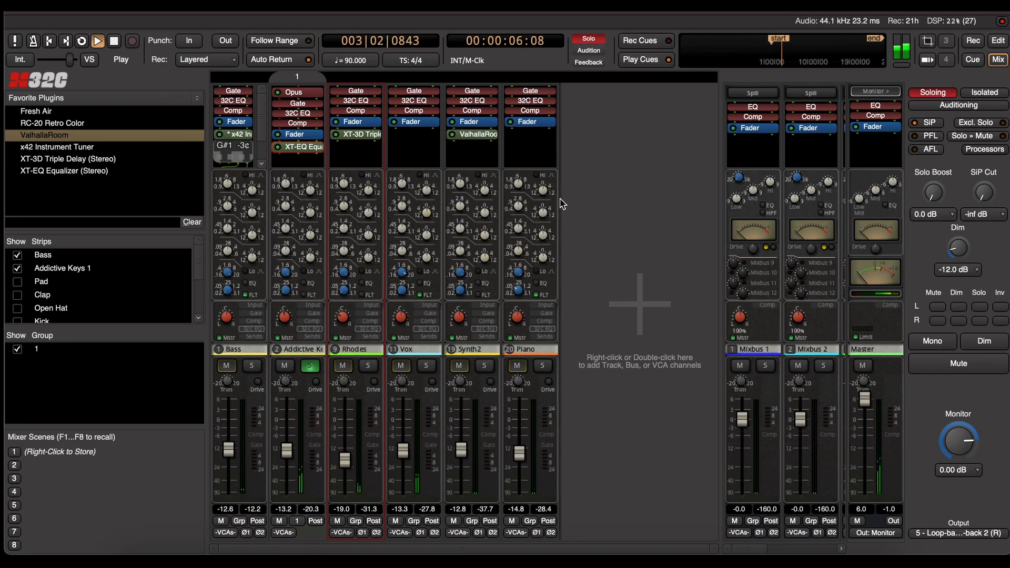
- Solo the Synth2 track, place the playhead near bar 26, and play it with the mixer shown
click(485, 365)
key(space)
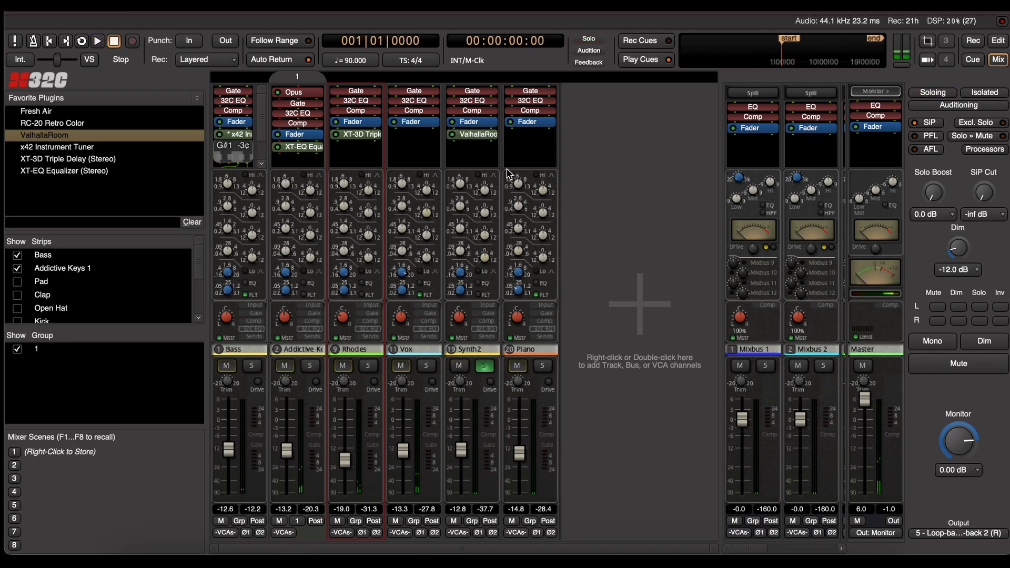
key(alt+m)
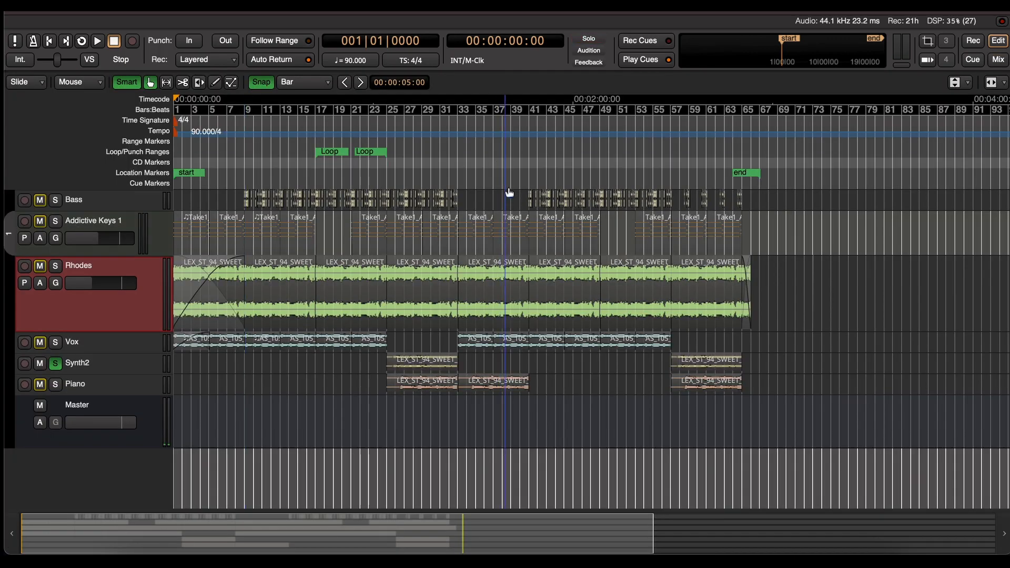
click(400, 113)
key(alt+m)
key(space)
- Examine the ValhallaRoom reverb settings on Synth2 during playback, bringing the whole plugin window into view, and close it
double_click(474, 134)
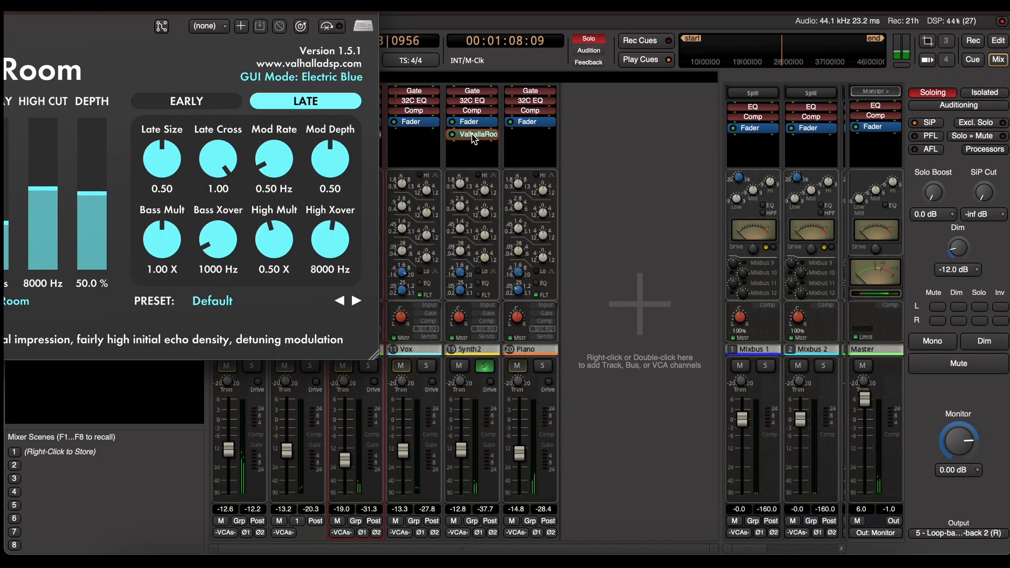
drag(162, 12, 421, 20)
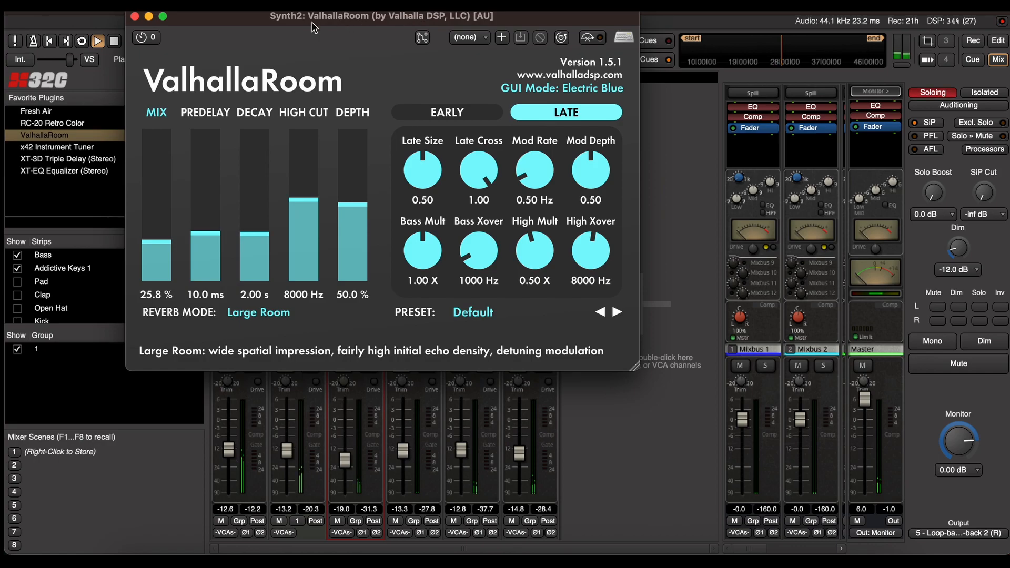
click(135, 16)
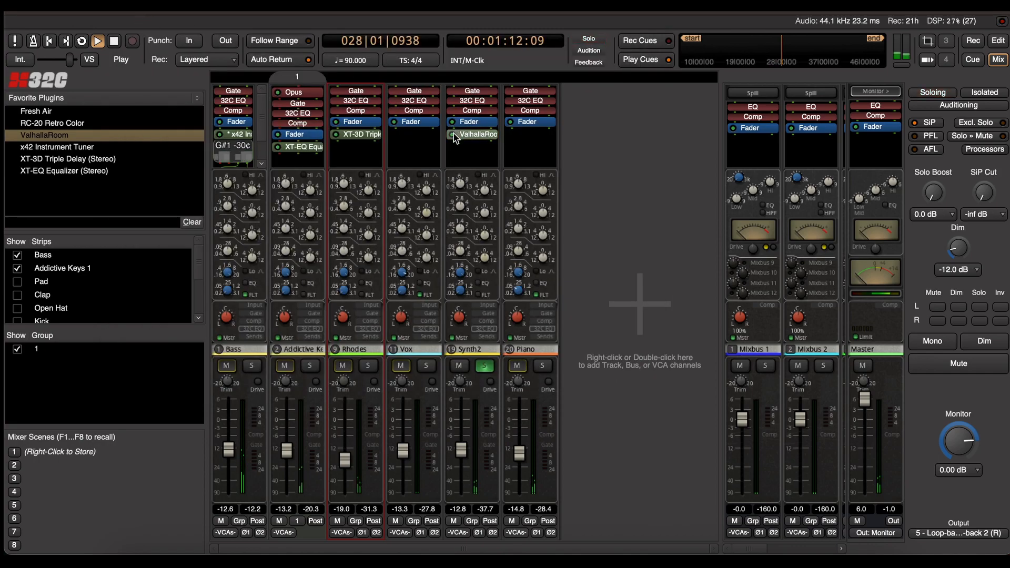
double_click(456, 136)
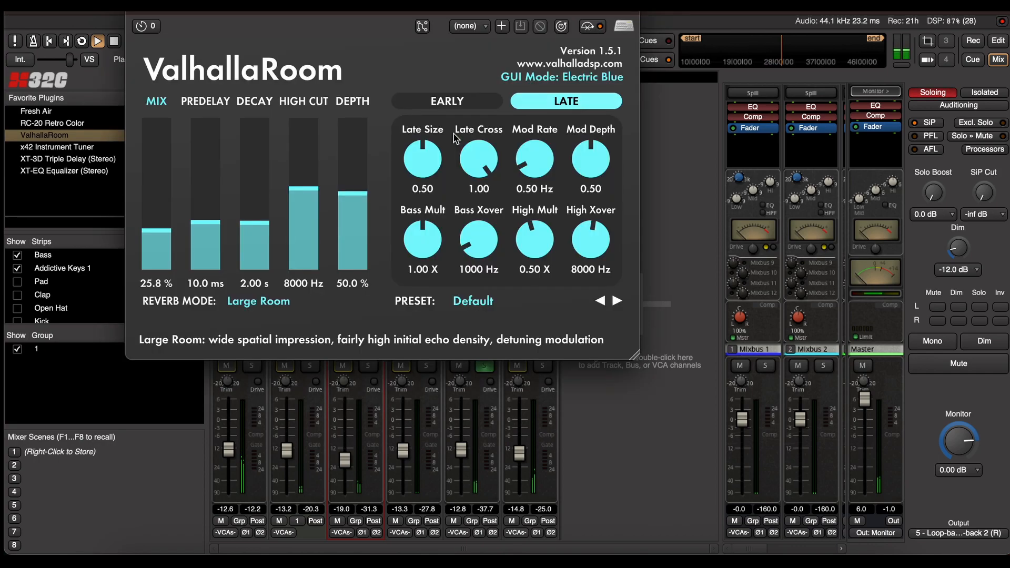
click(141, 26)
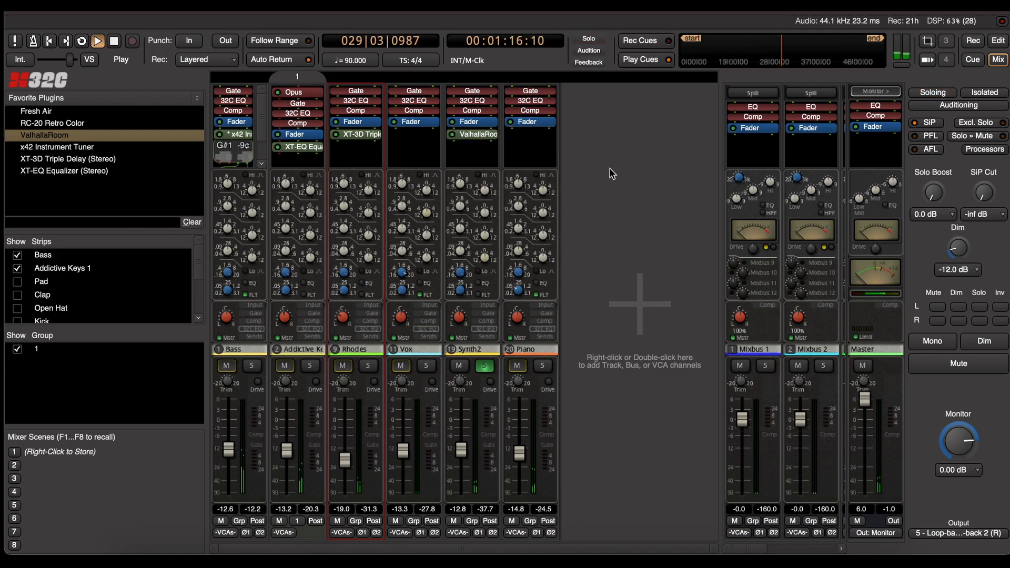
- Hide the mixer's sidebar lists, return to the editor, clear the Synth2 solo, and play all layers together before stopping
key(shift+l)
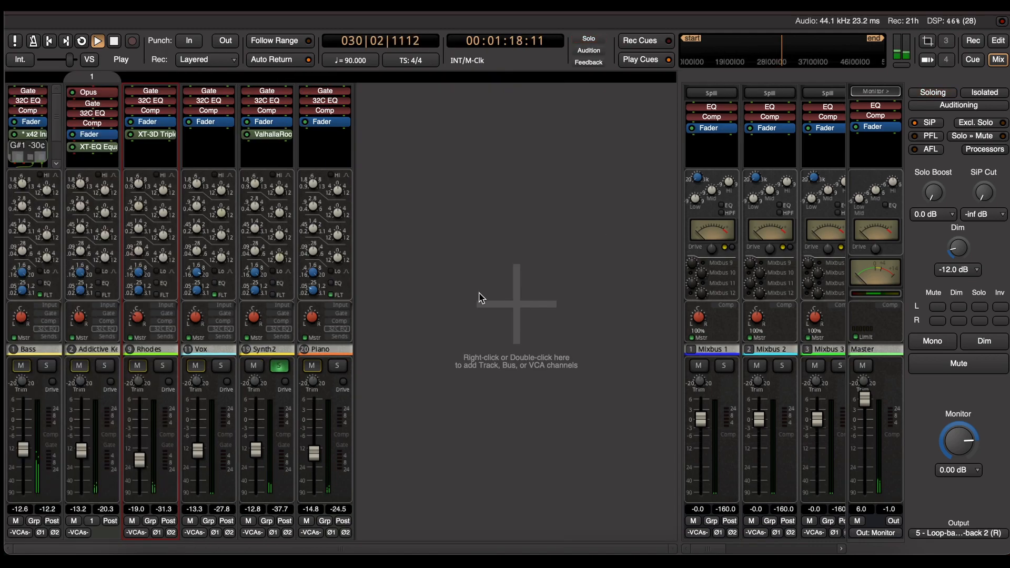
key(alt+e)
click(55, 363)
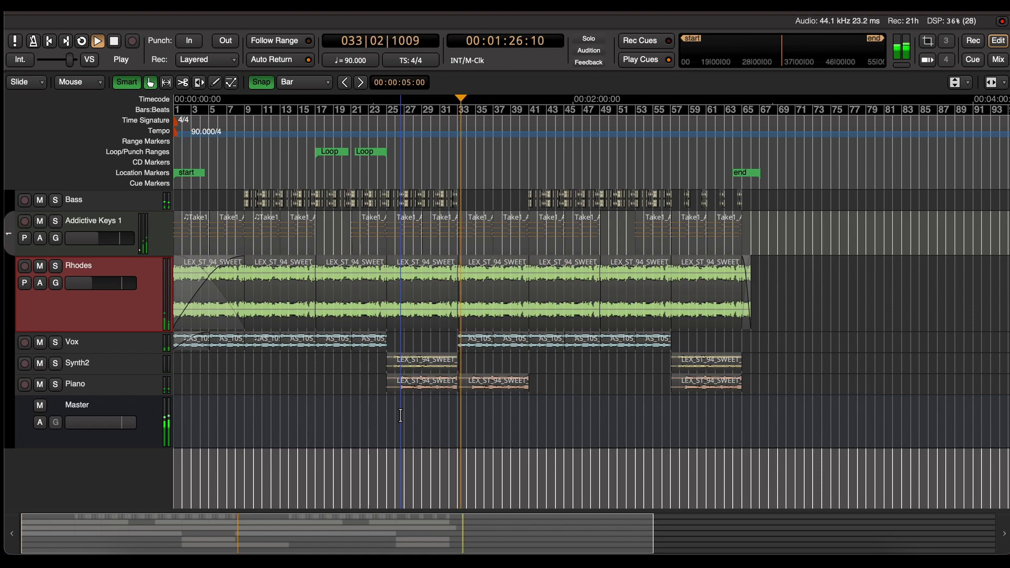
key(space)
click(377, 481)
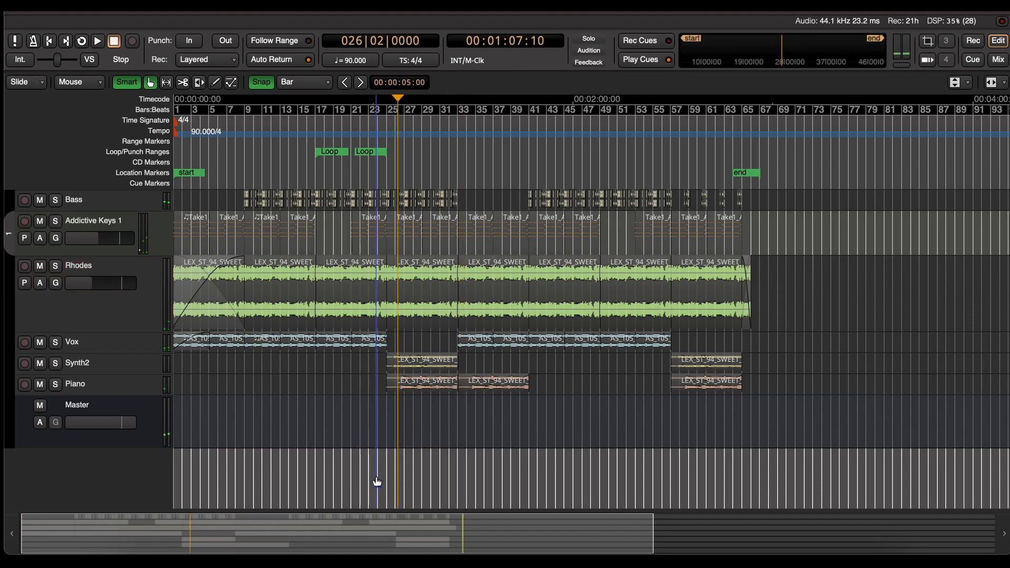
- Show the Pad track and play from bar 16, auditioning Pad in solo and with all the other tracks
key(alt+l)
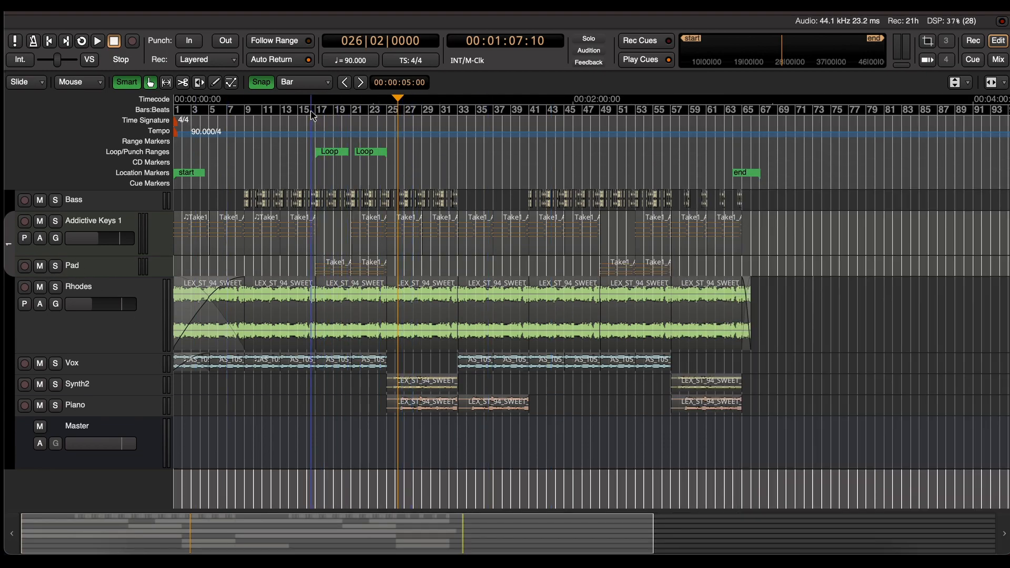
drag(293, 109, 310, 111)
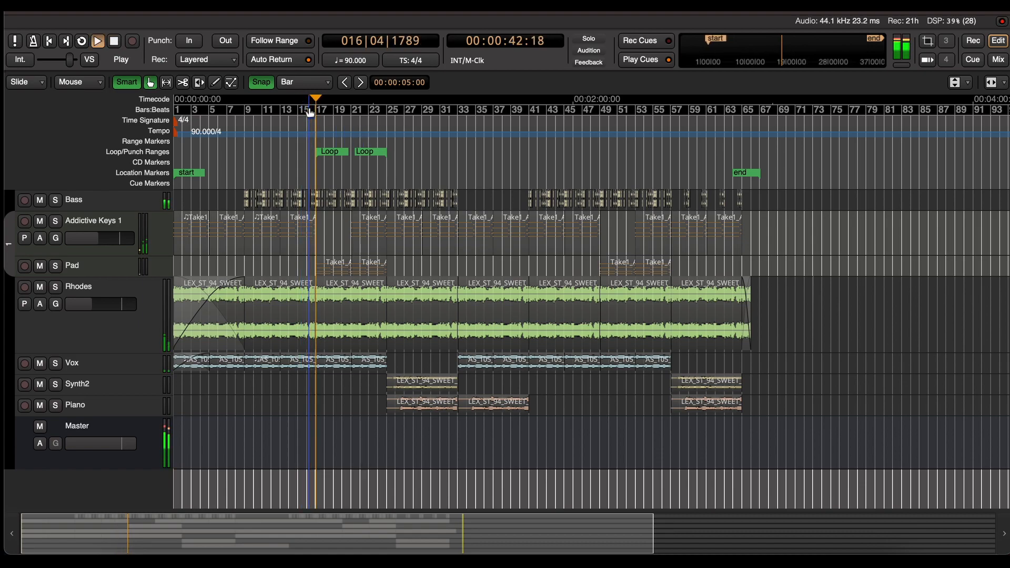
click(55, 266)
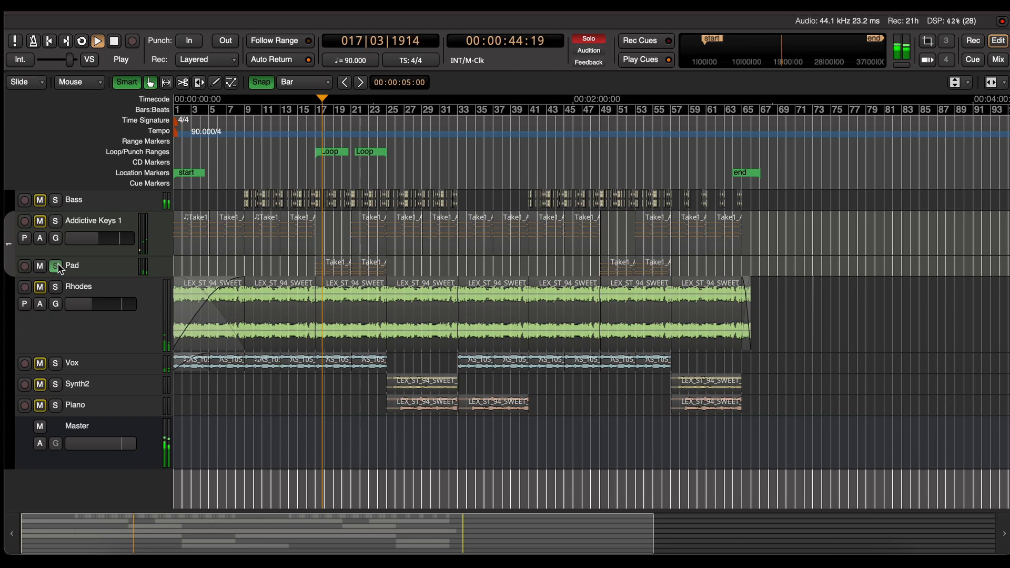
click(56, 266)
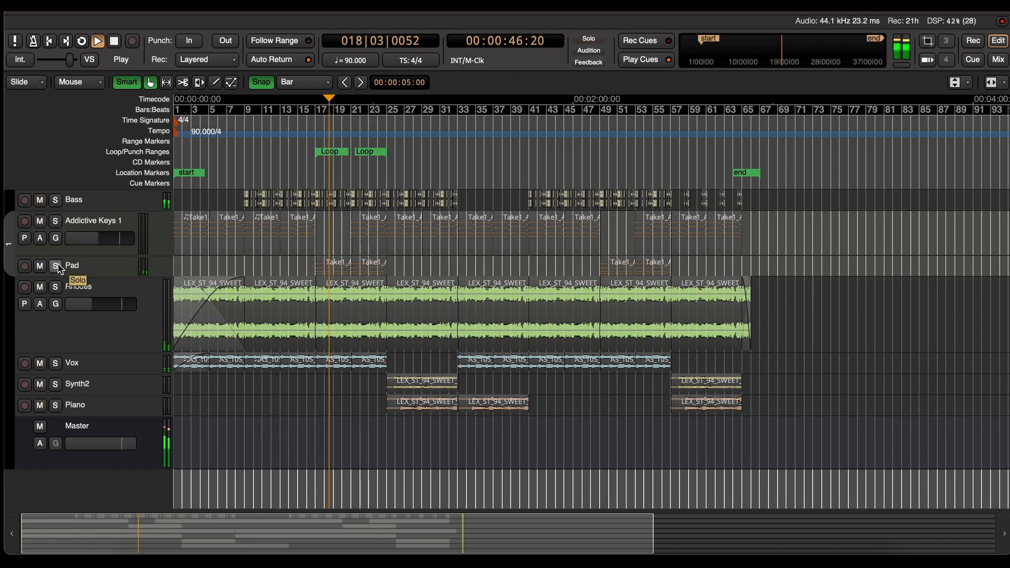
- Examine the Aristotle patch in the Pad track's Opus instrument, including its Play page, and return the playhead to the start
key(alt+m)
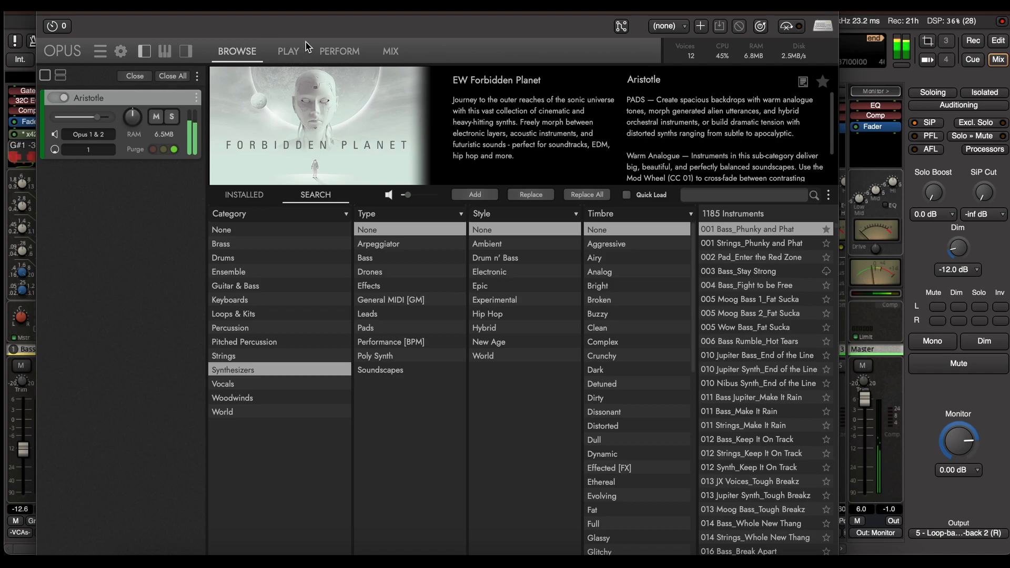
click(289, 52)
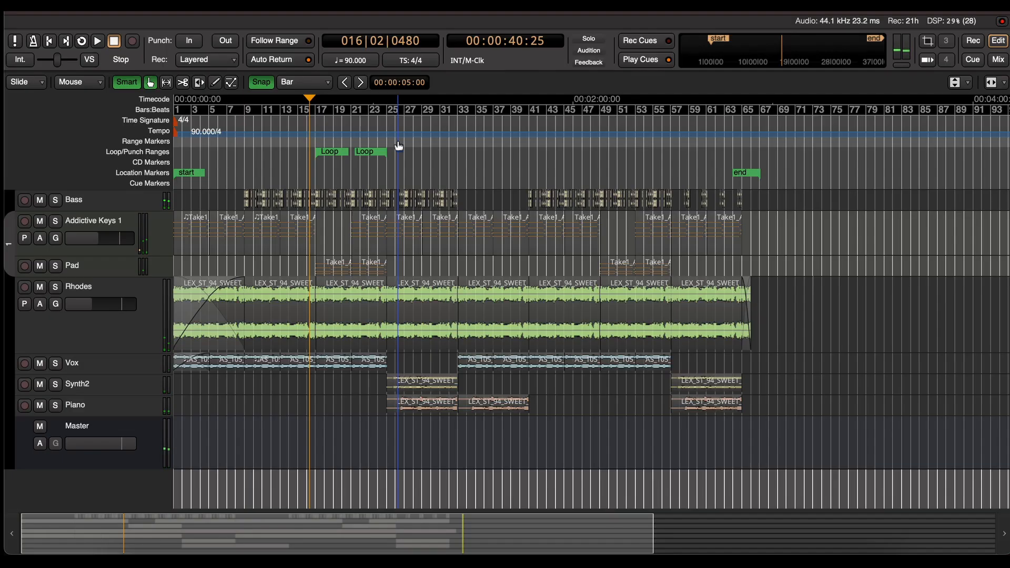
key(Home)
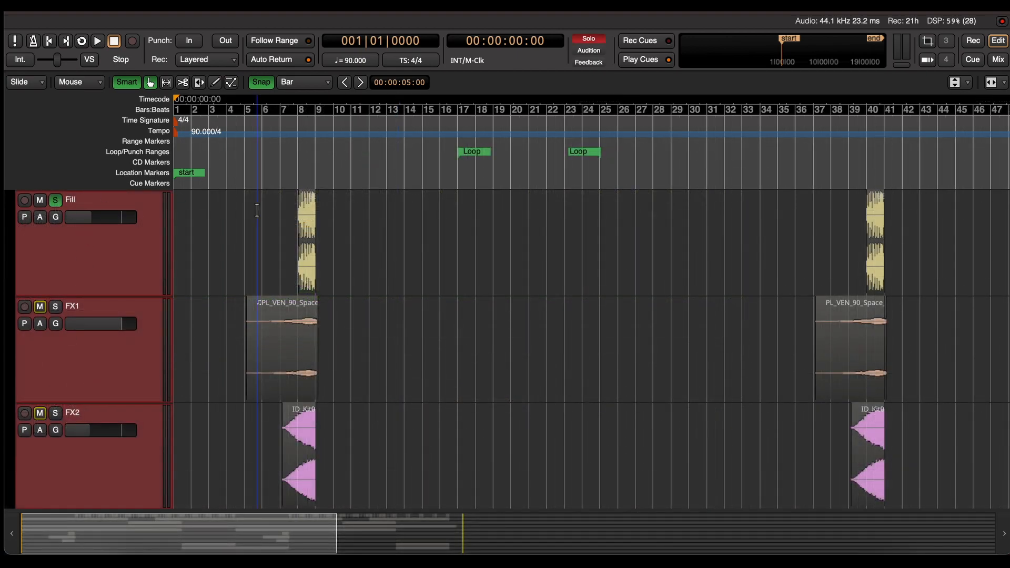
- Play the soloed Fill track from just before bar 8 with the mixer shown, and stop playback
click(297, 133)
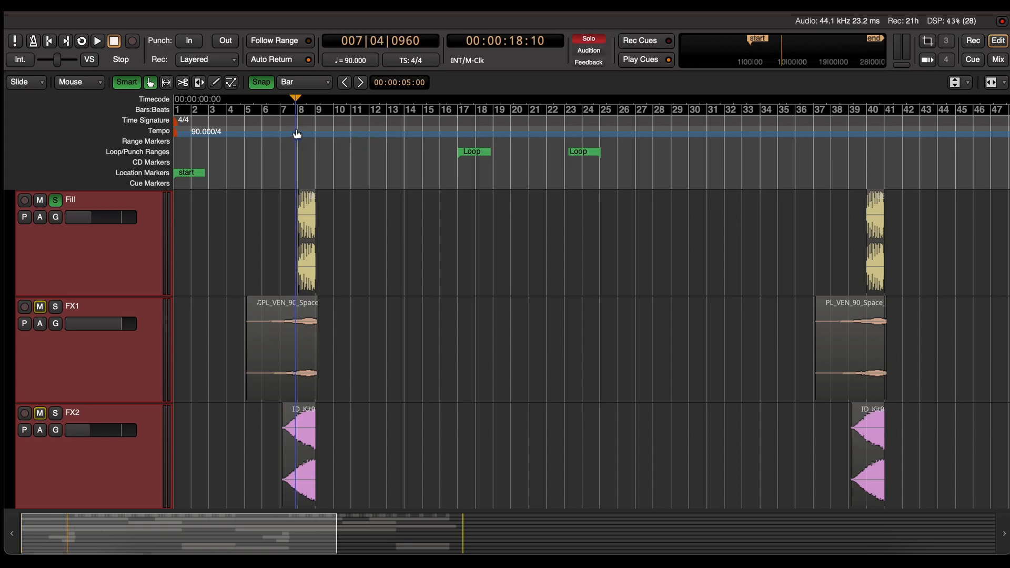
scroll(298, 133, up, 2)
key(alt+m)
key(space)
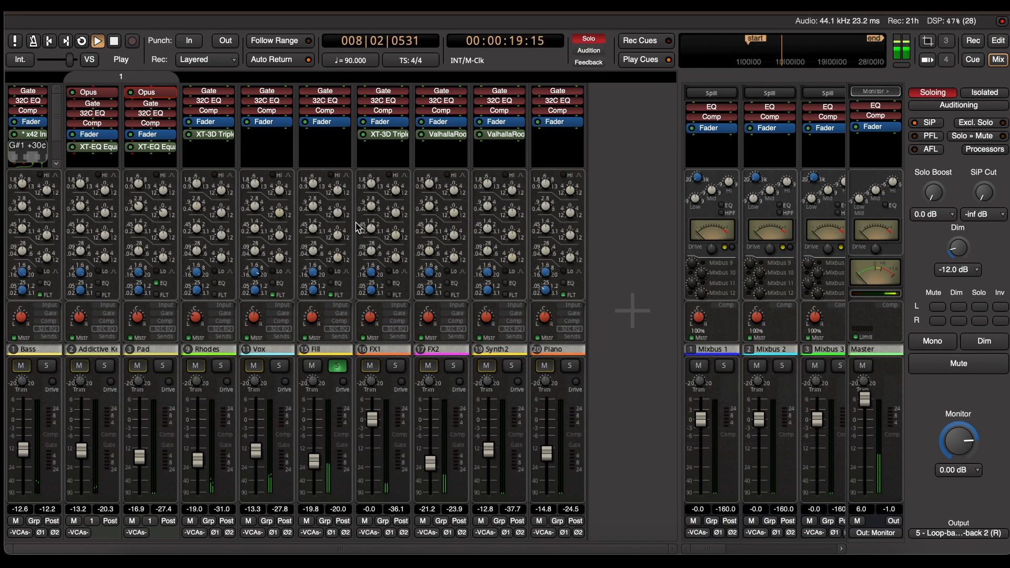
key(space)
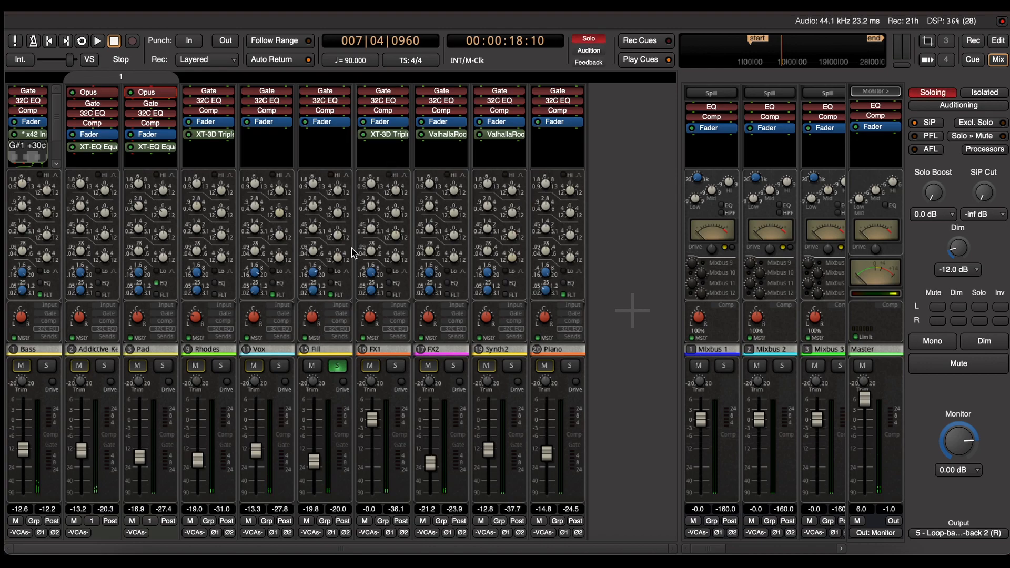
- Return to the editor and play the soloed Fill track from just before bar 8, stopping after the fill
key(alt+e)
key(space)
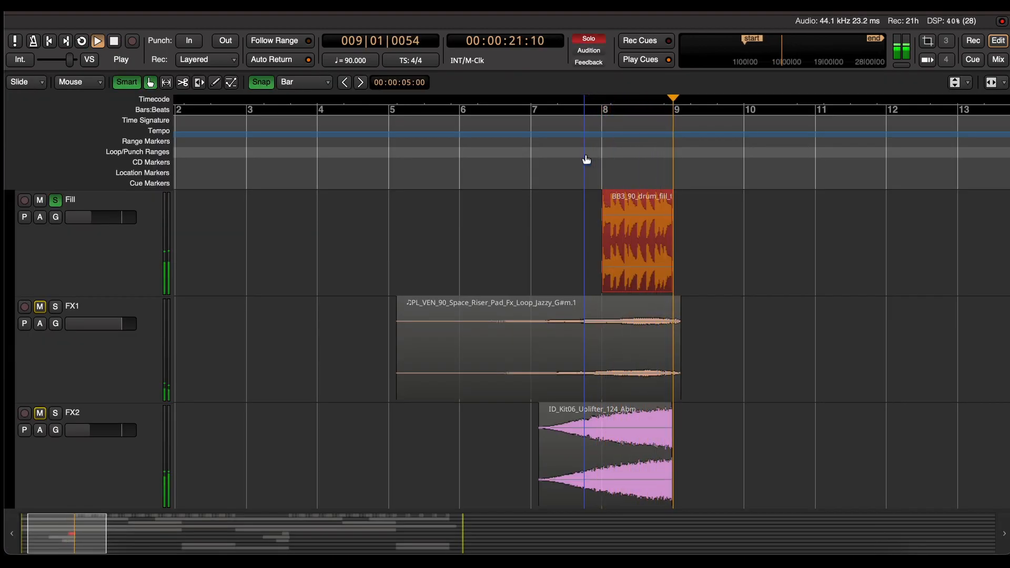
key(space)
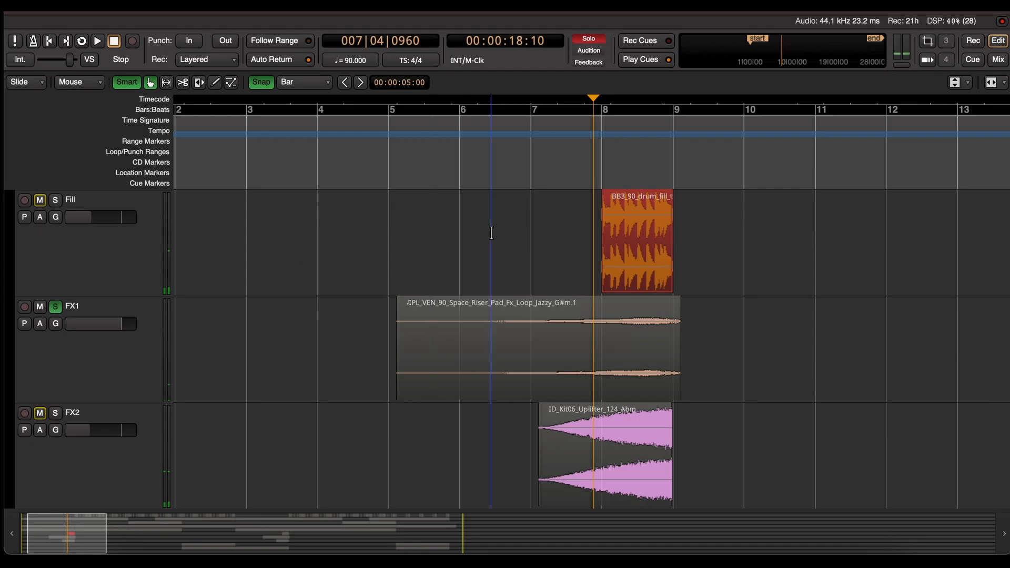
- Play the soloed FX1 track from between bars 6 and 7, viewing its XT-3D Delay settings in the mixer before stopping
click(501, 167)
key(space)
click(576, 327)
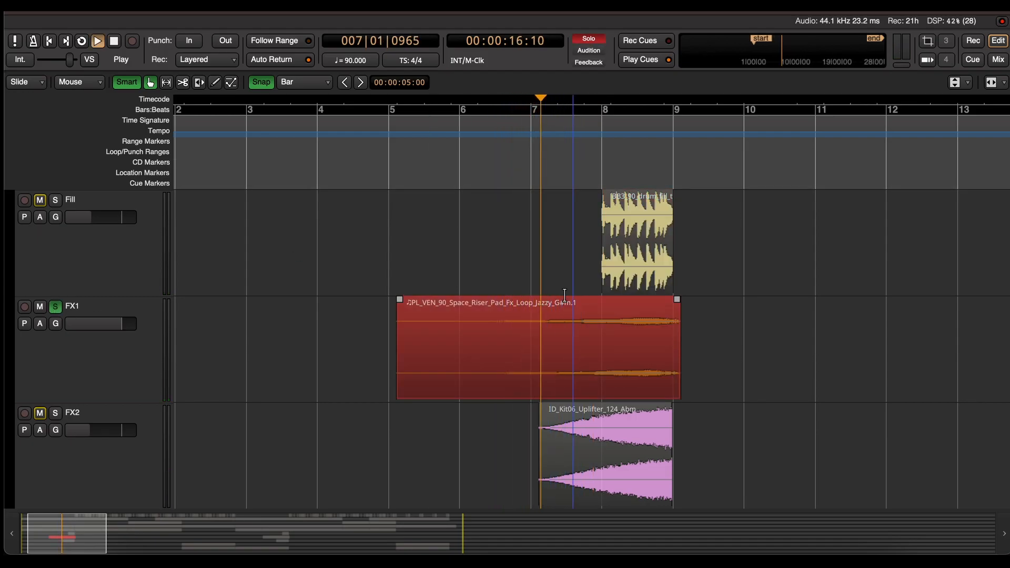
key(alt+m)
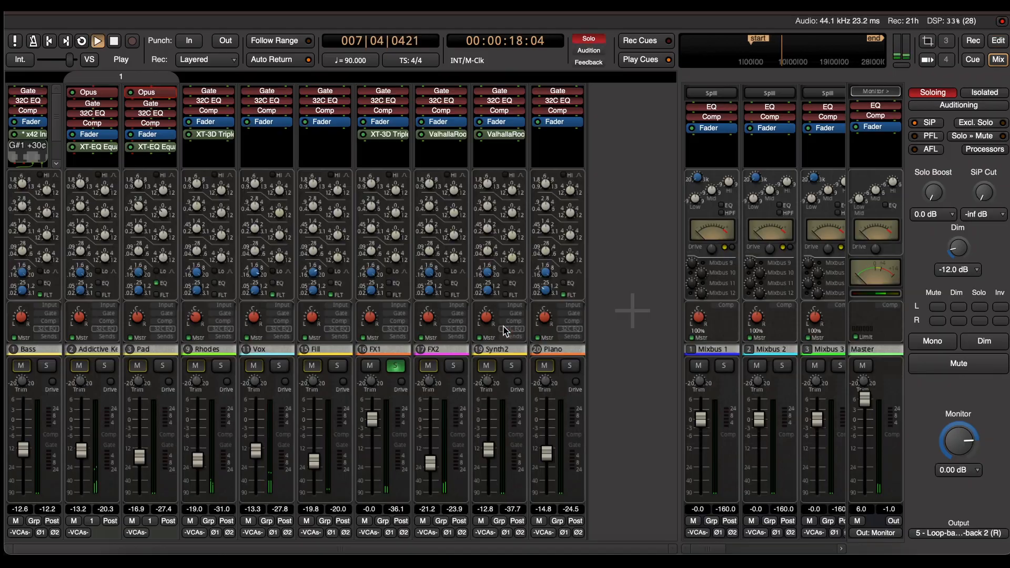
double_click(383, 135)
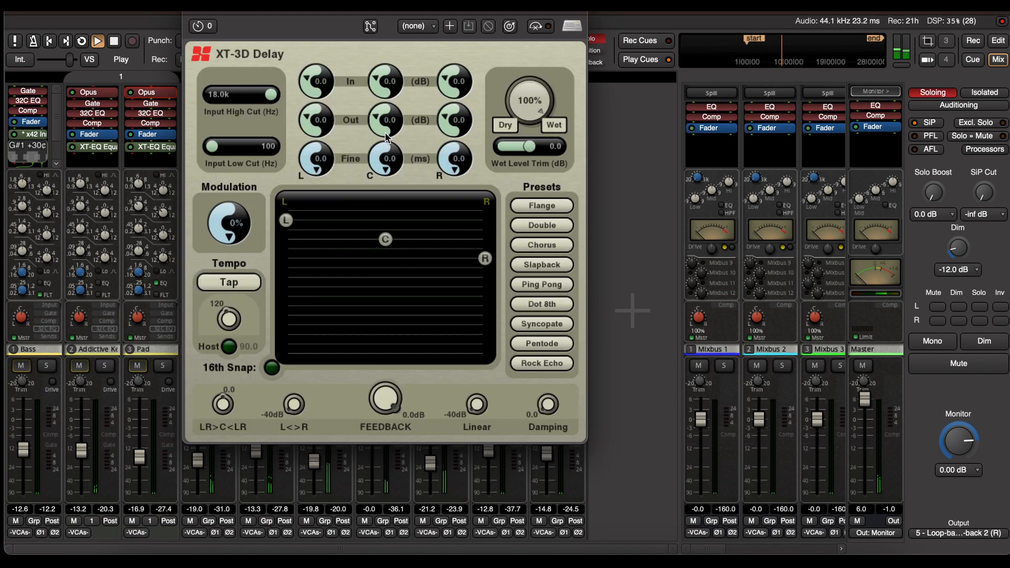
click(191, 7)
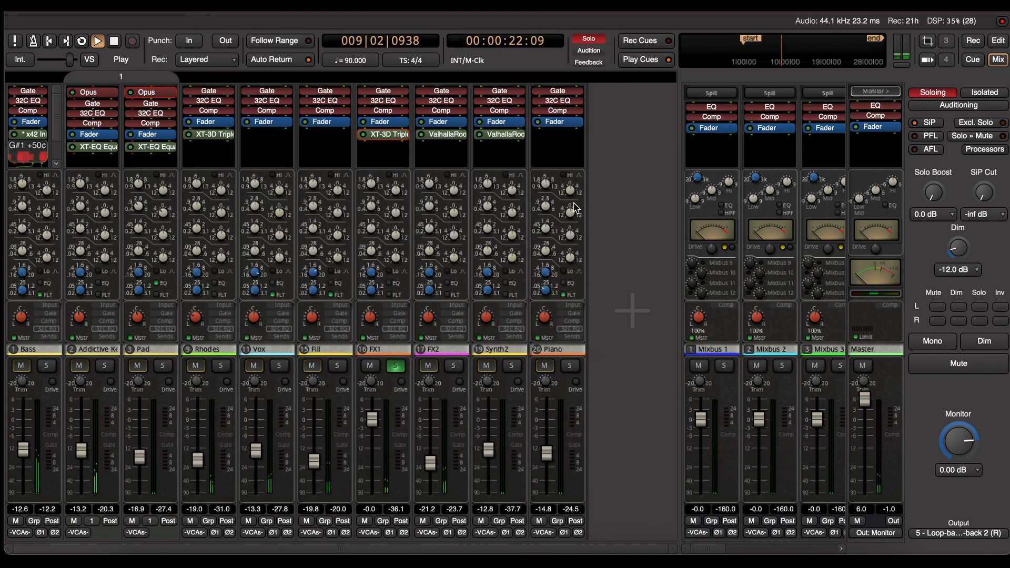
key(space)
- Return to the editor and play the transition effects from bar 7, beat 2
key(alt+m)
click(556, 152)
key(space)
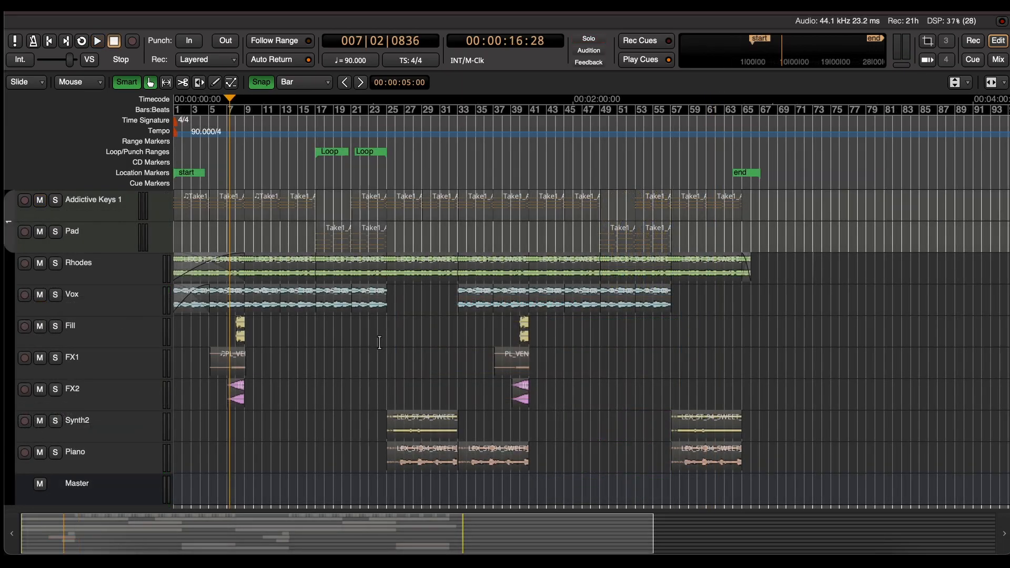
- Play all tracks together from bar 6, beat 4, enlarge the Bass track, and stop playback
scroll(342, 276, up, 2)
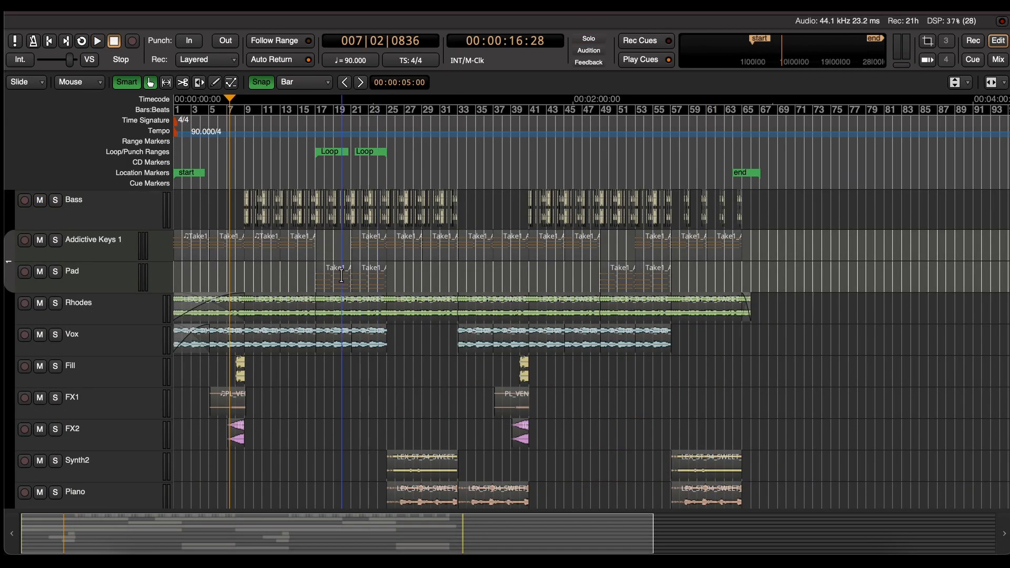
click(226, 113)
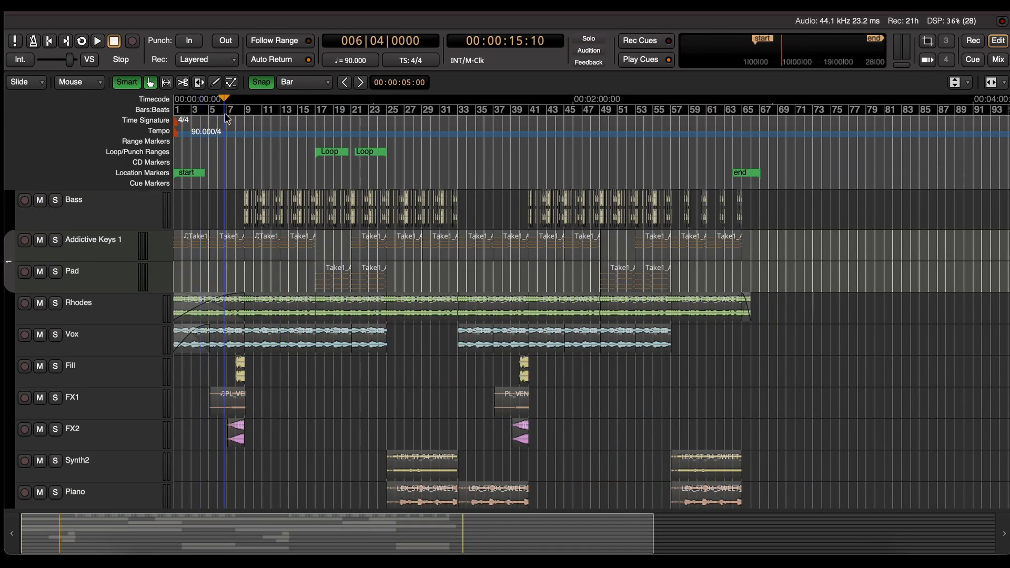
key(space)
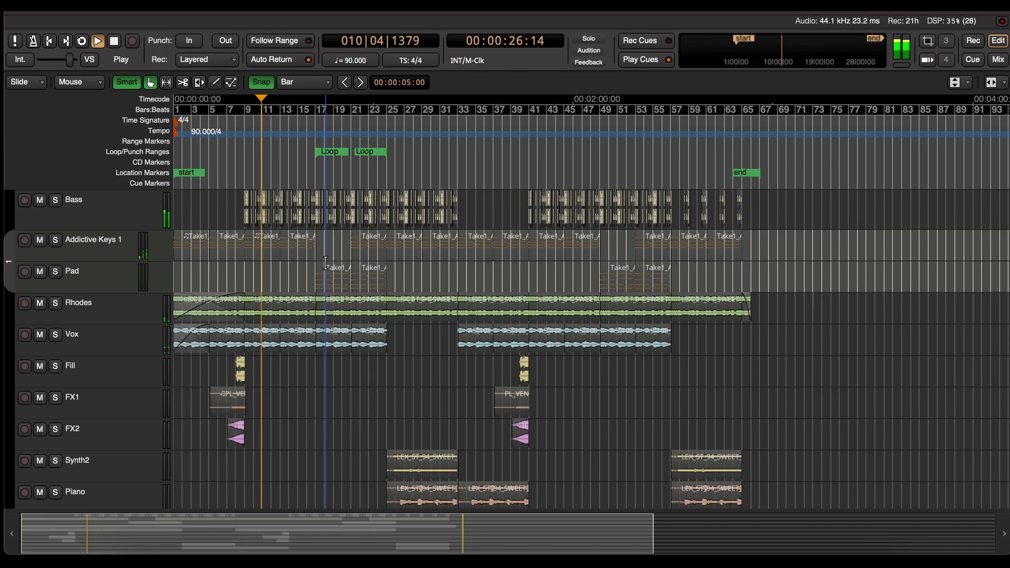
drag(133, 230, 103, 222)
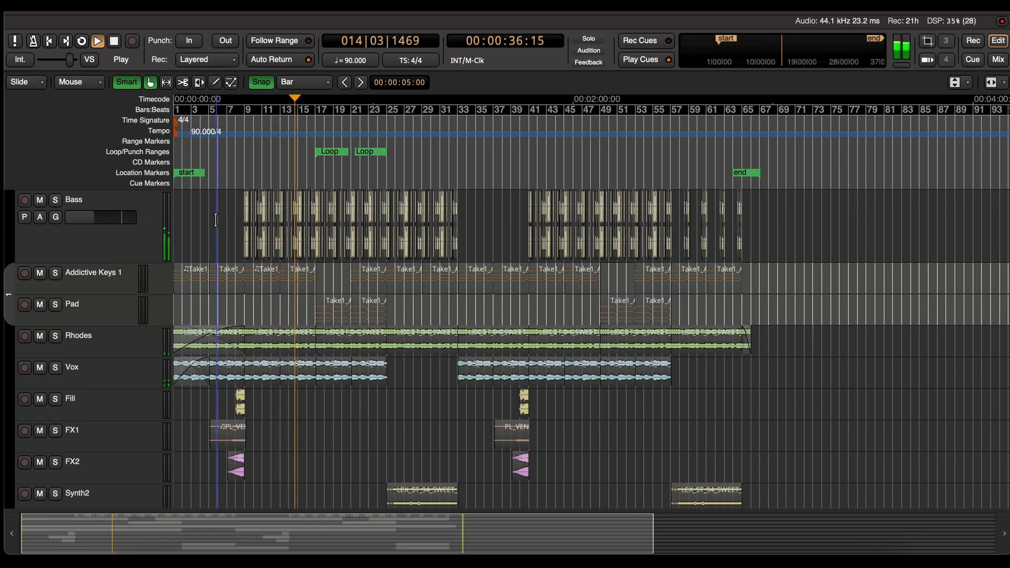
key(space)
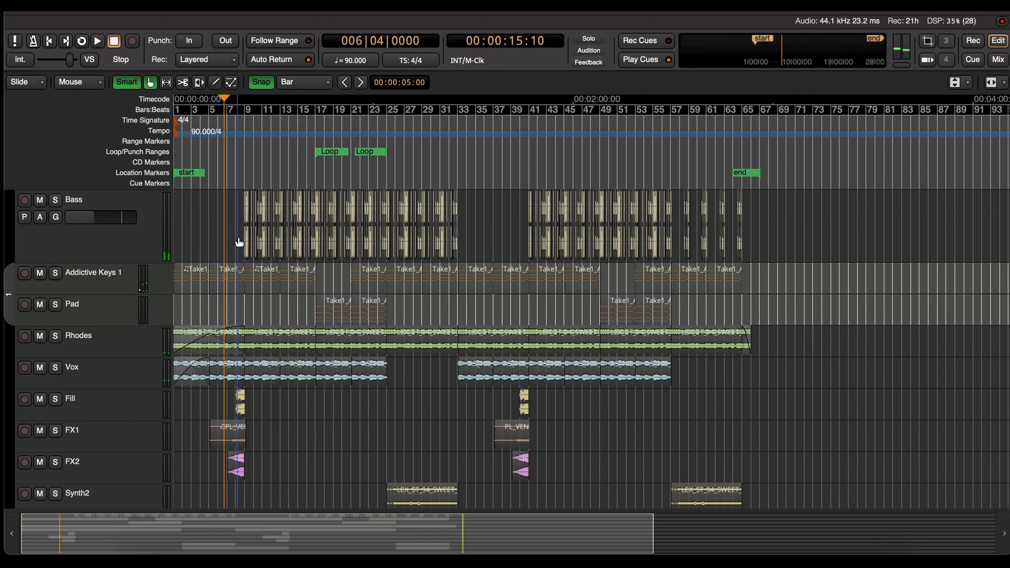
scroll(240, 243, down, 5)
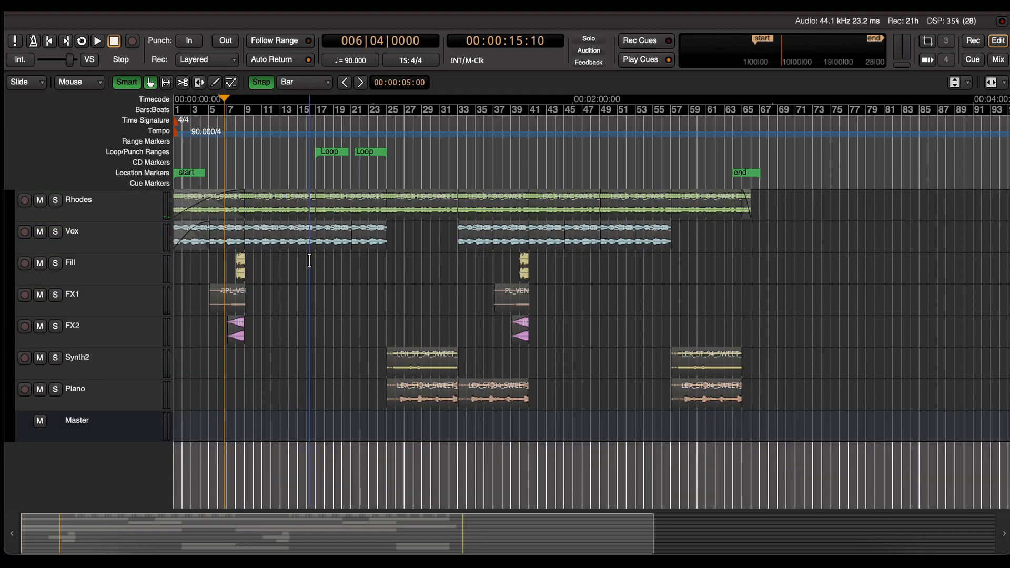
scroll(310, 260, up, 5)
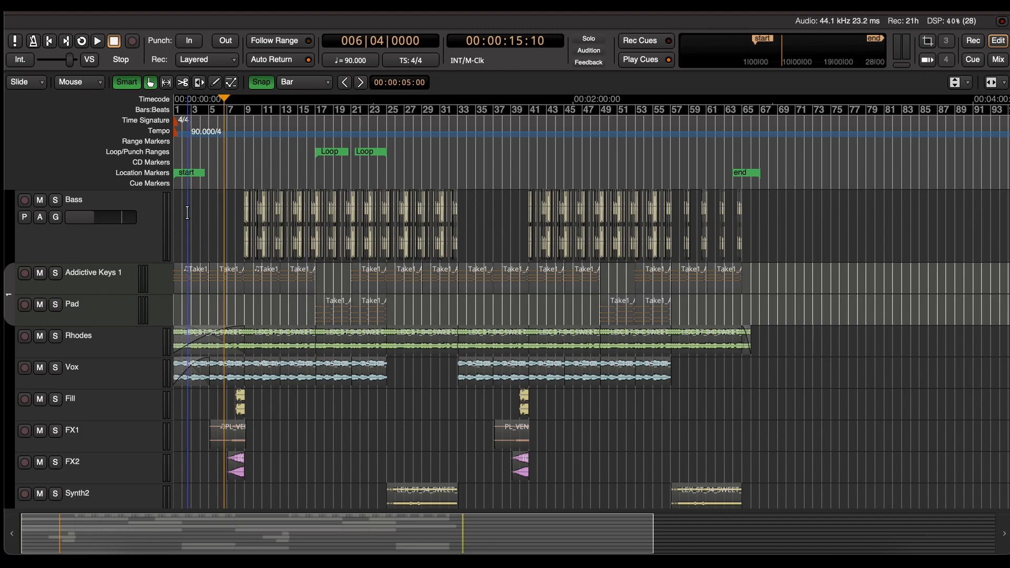
- Delete the seven repeated Snare2 hits after the first one and play back briefly
drag(995, 320, 456, 283)
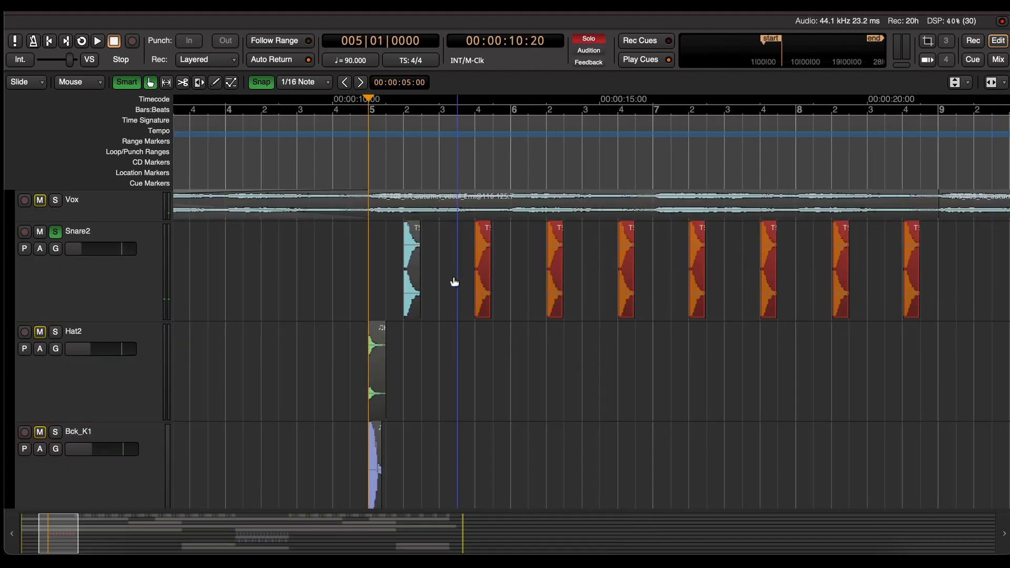
key(Delete)
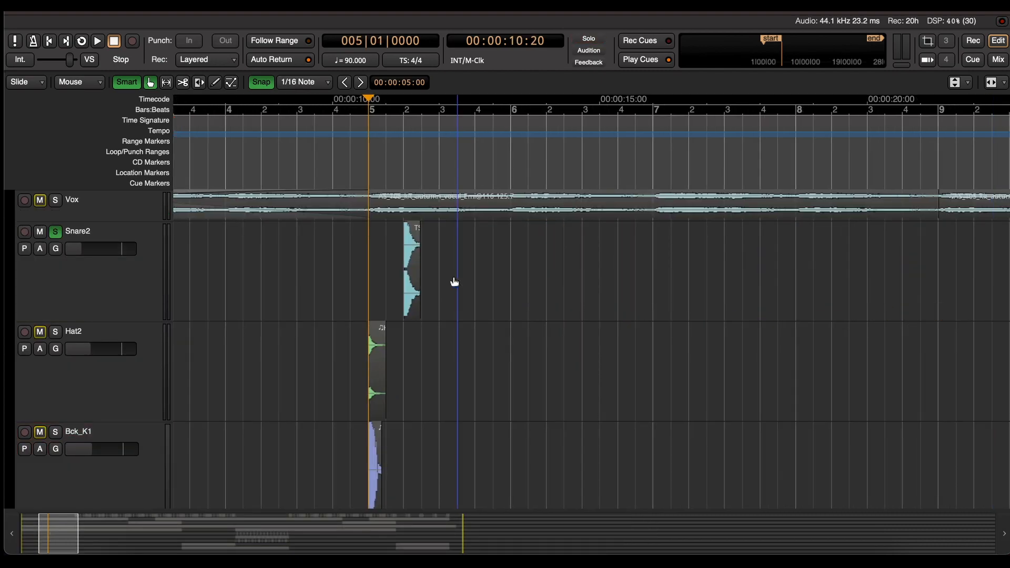
key(space)
key(space)
- Audition the Bck_K1 track in solo from bar 5 and clear its solo
click(56, 433)
key(space)
key(space)
click(56, 432)
- Duplicate the Hat2 hit in progressively doubled ranges to fill bars 5 to 8 with eighth-note hats
click(386, 372)
mouse_move(370, 364)
mouse_down()
mouse_move(386, 363)
mouse_move(370, 366)
mouse_up()
key(super+d)
key(super+d)
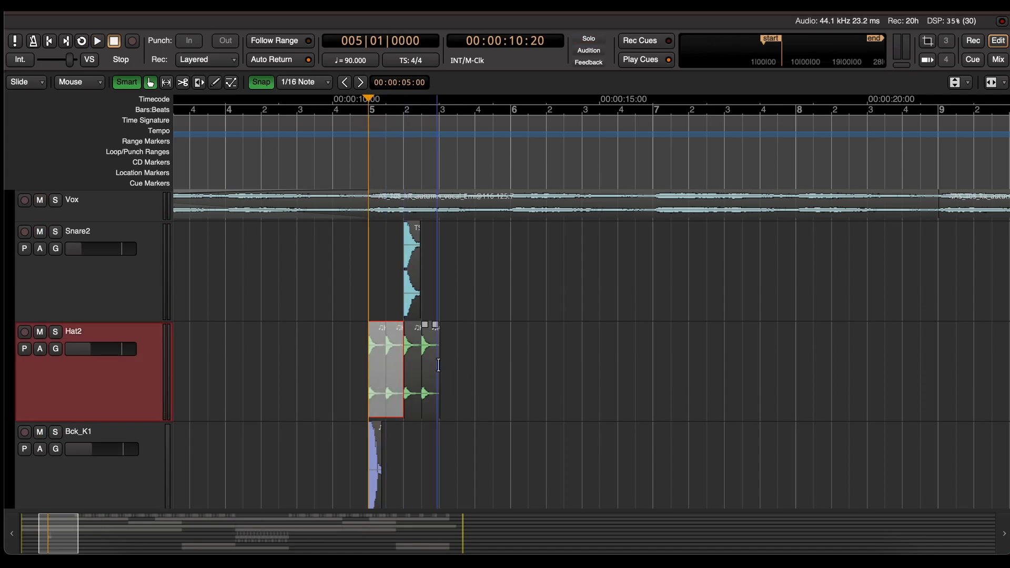
drag(440, 363, 373, 370)
key(super+d)
drag(510, 364, 374, 389)
key(super+d)
drag(654, 369, 373, 387)
key(super+d)
- Duplicate the Snare2 hit in progressively doubled ranges so it falls on beats 2 and 4 of bars 5 to 8
drag(370, 277, 440, 279)
key(super+d)
drag(512, 266, 371, 276)
key(super+d)
drag(653, 286, 370, 282)
key(super+d)
- Duplicate the Bck_K1 kick hit and move the copy to the last sixteenth of beat 2 in bar 5
click(375, 481)
key(equal)
scroll(608, 494, down, 4)
scroll(608, 493, up, 4)
scroll(608, 494, right, 4)
key(super+d)
drag(429, 487, 526, 485)
- Audition the kick pattern, trim the second Bck_K1 hit to a sixteenth, and copy it to beat 3 and half a beat after
key(space)
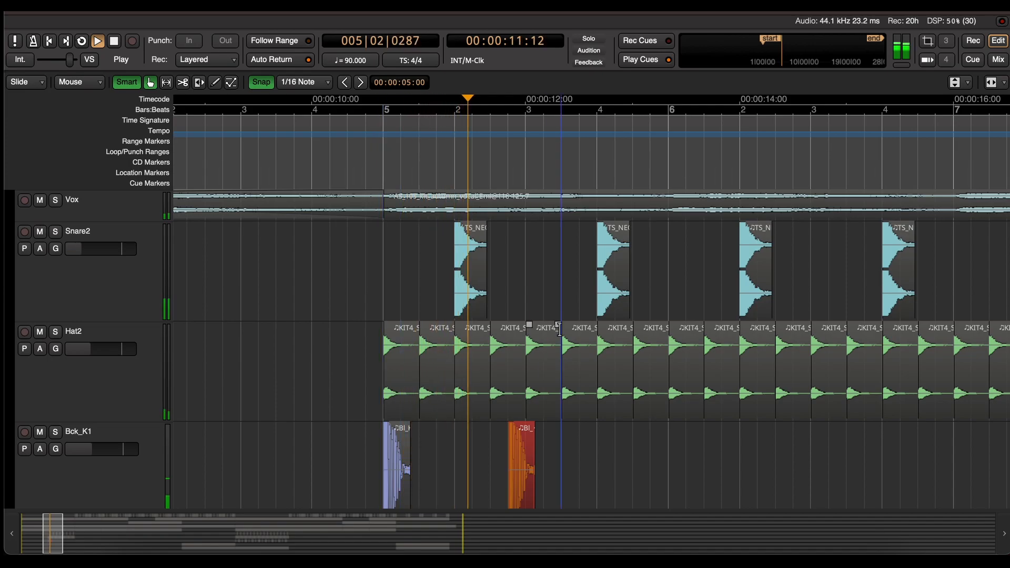
key(space)
click(528, 470)
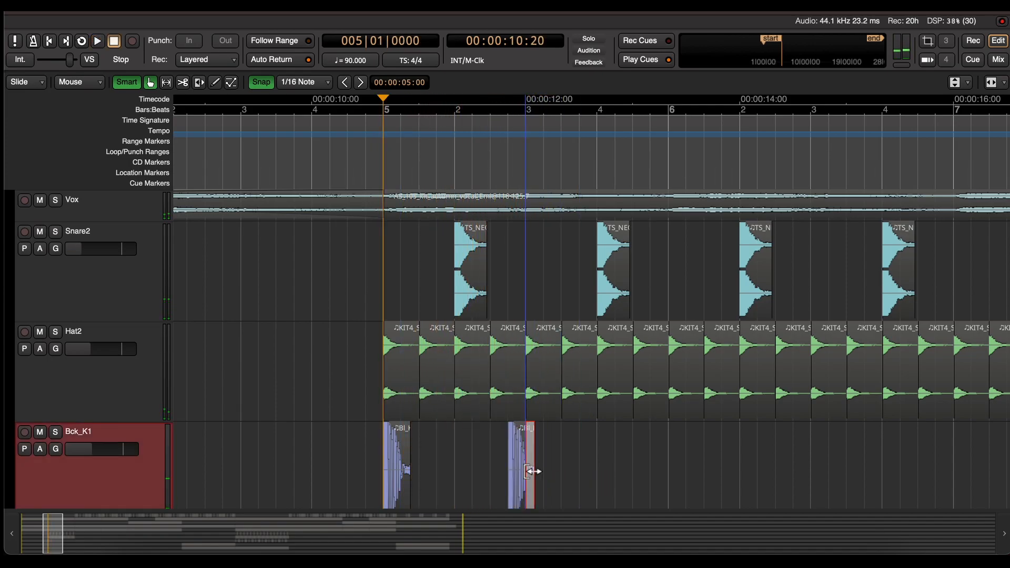
drag(525, 487, 579, 480)
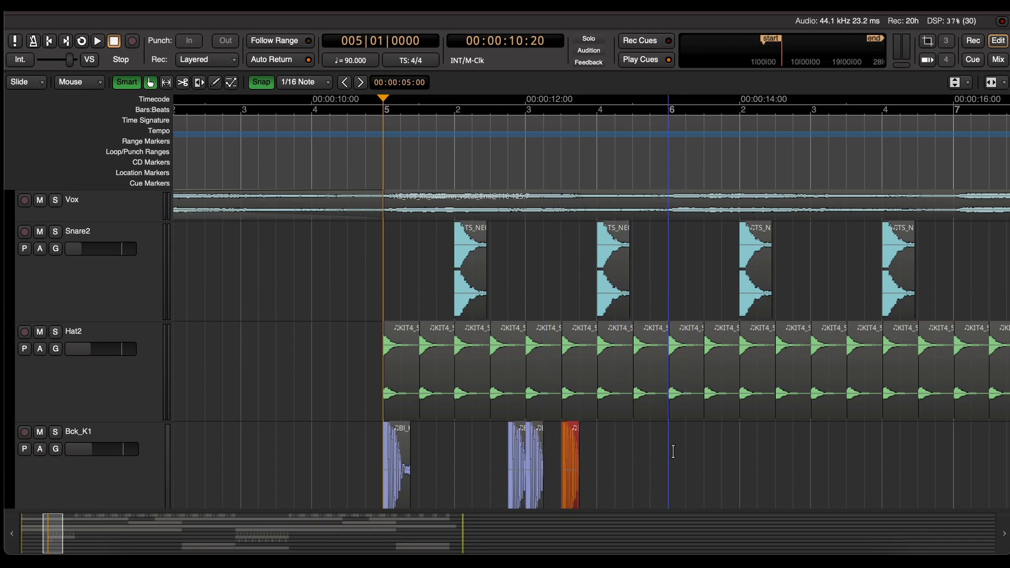
- Duplicate the Bck_K1 range of bar 5 into bar 6, and the two-bar range of bars 5 and 6 into bars 7 and 8
drag(670, 453, 384, 464)
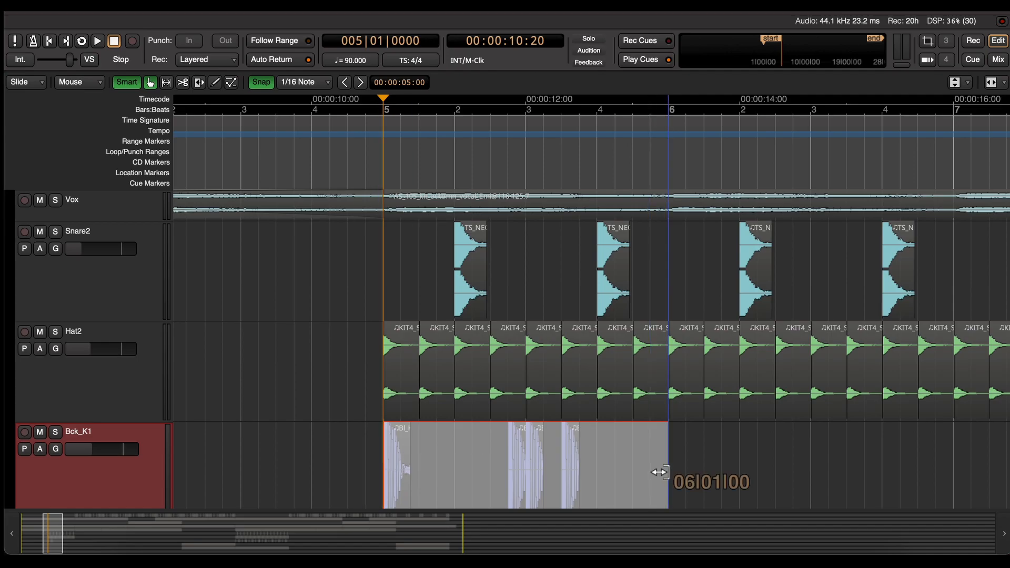
key(alt+d)
key(space)
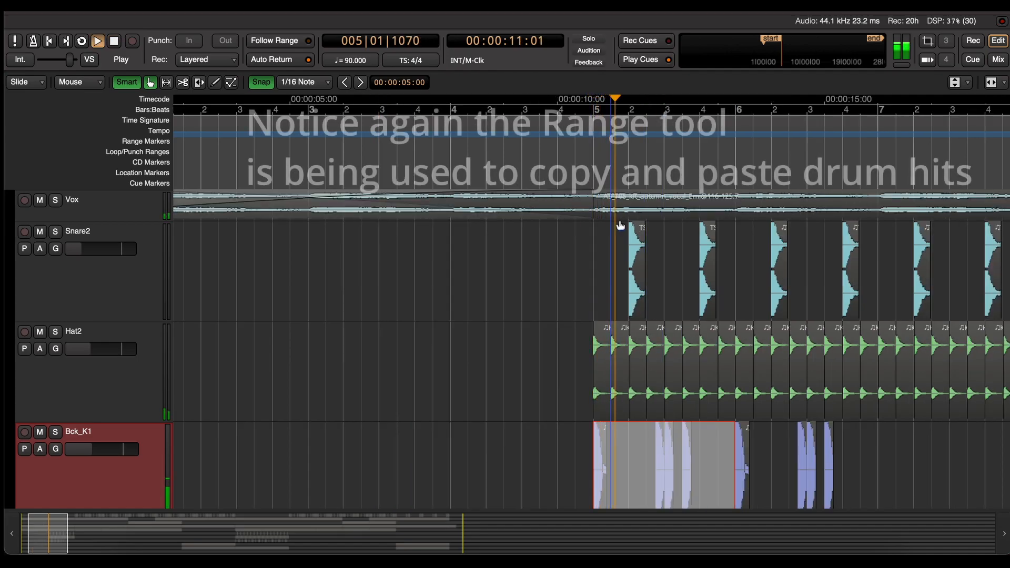
key(minus)
key(minus)
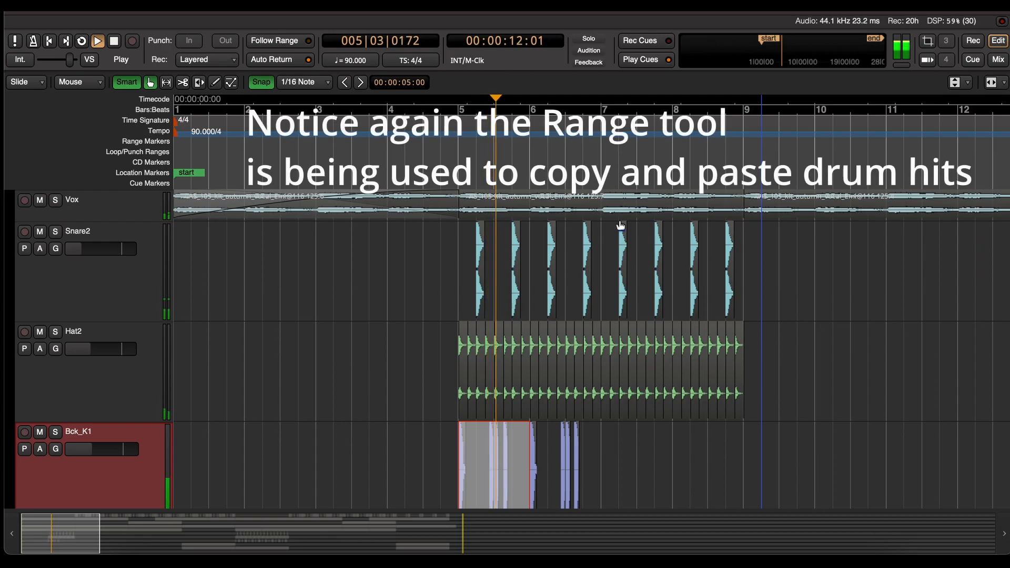
click(590, 447)
drag(589, 447, 456, 458)
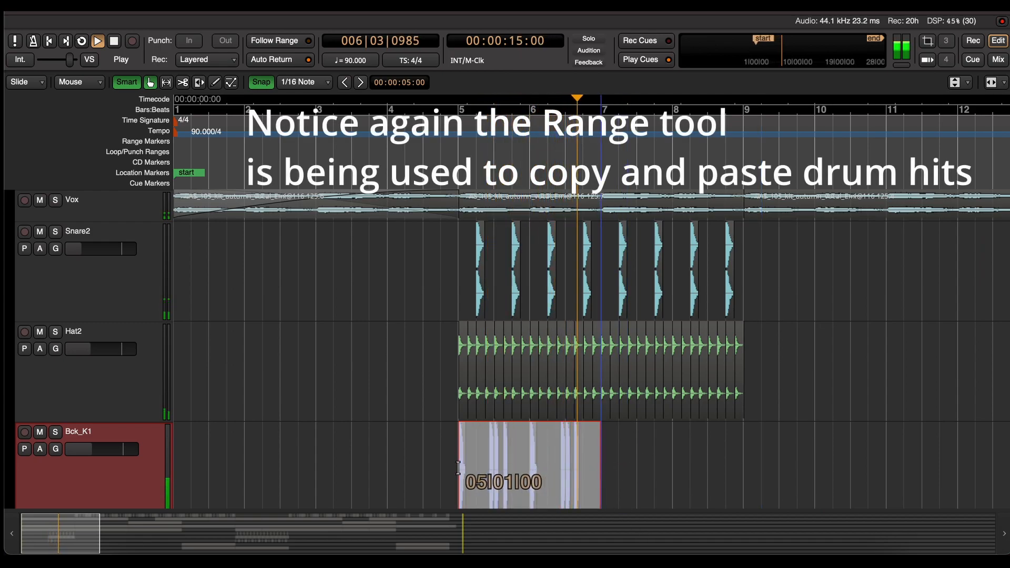
key(alt+d)
click(796, 387)
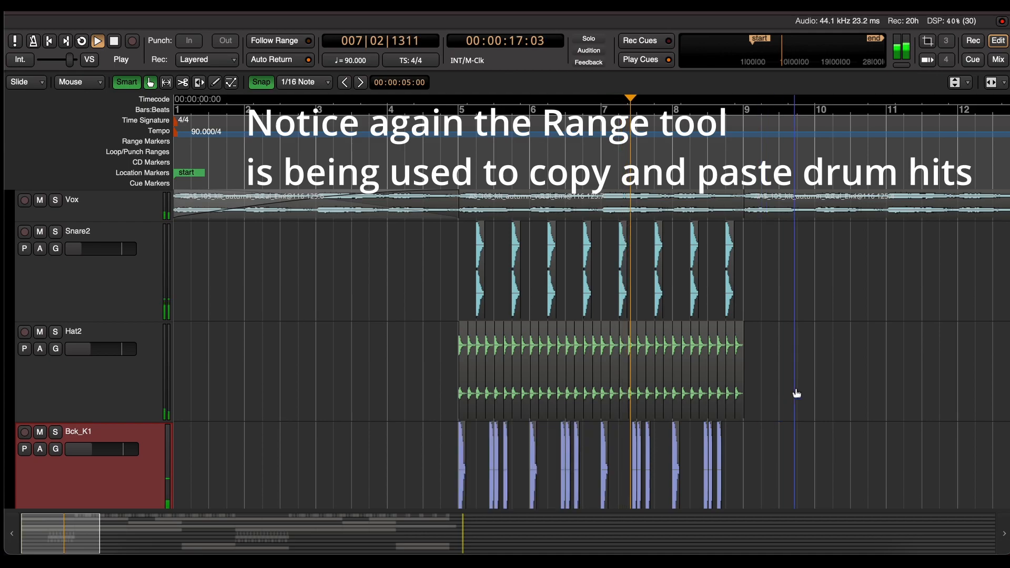
- Listen to the snare, hat and kick pattern with the other tracks up to bar 9 and stop playback
scroll(796, 390, up, 5)
scroll(797, 392, down, 2)
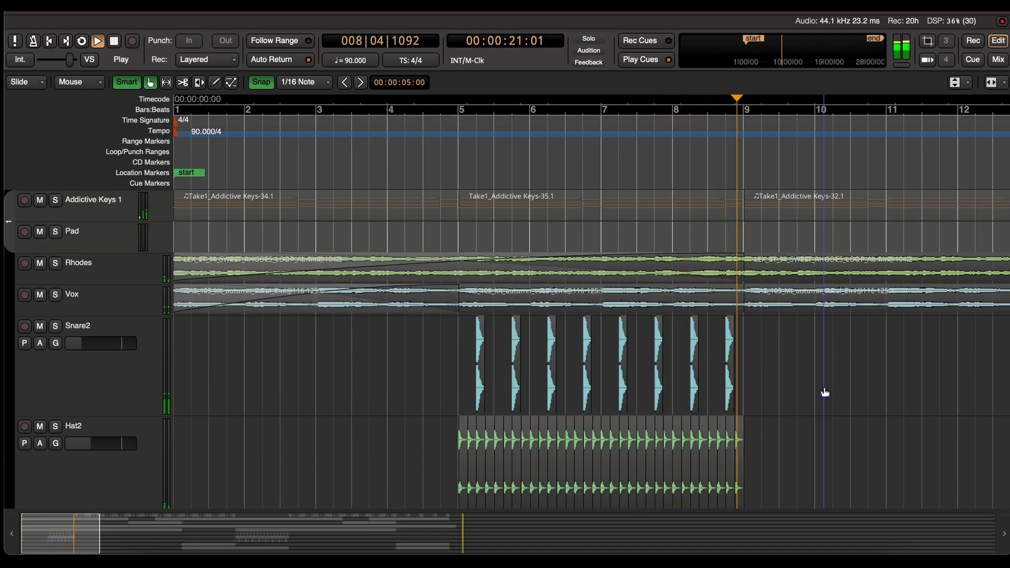
key(space)
key(minus)
scroll(491, 359, down, 6)
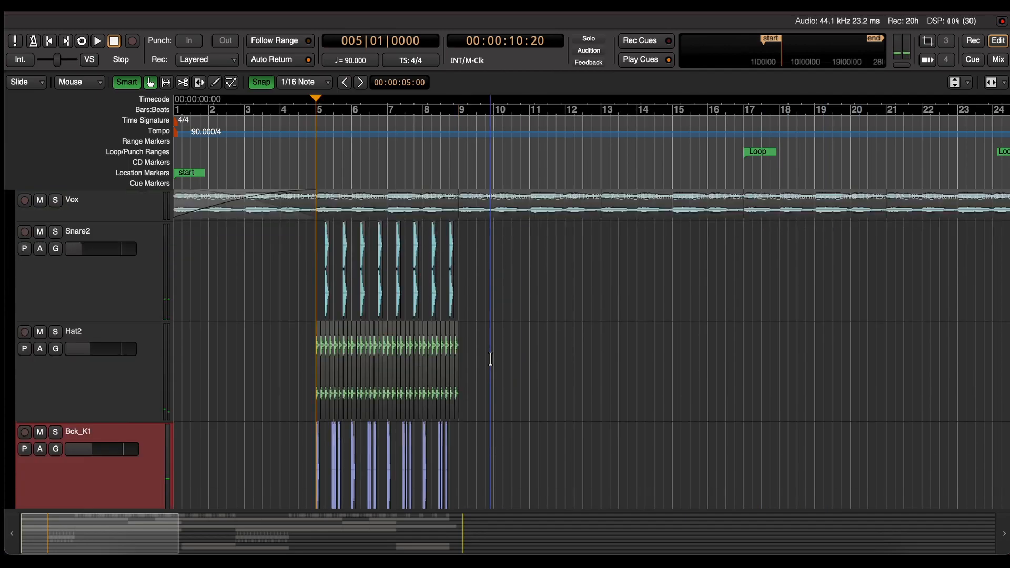
scroll(543, 355, up, 5)
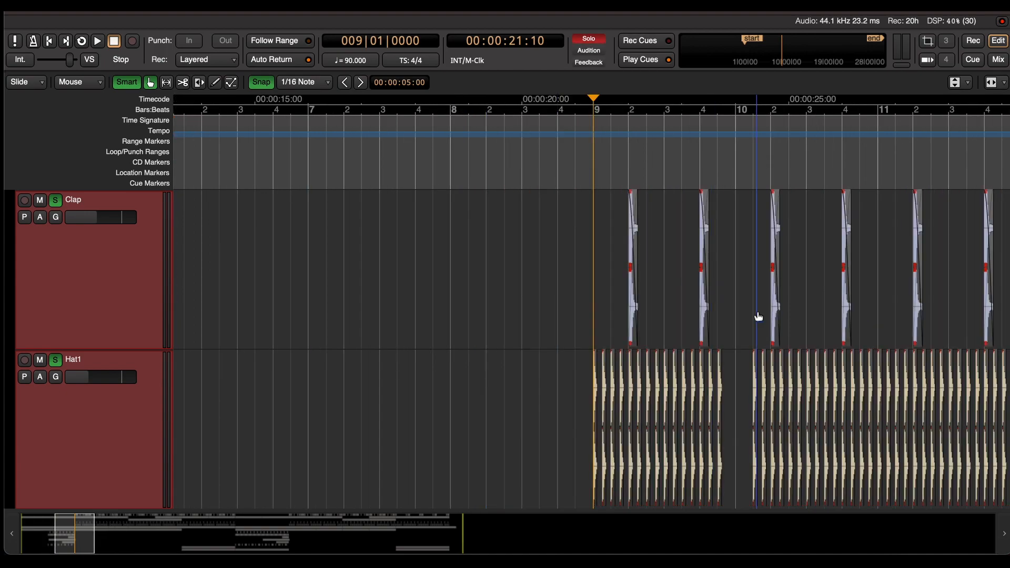
- Play the soloed Clap and Hat1 tracks together from bar 9 and stop
scroll(757, 318, right, 3)
key(space)
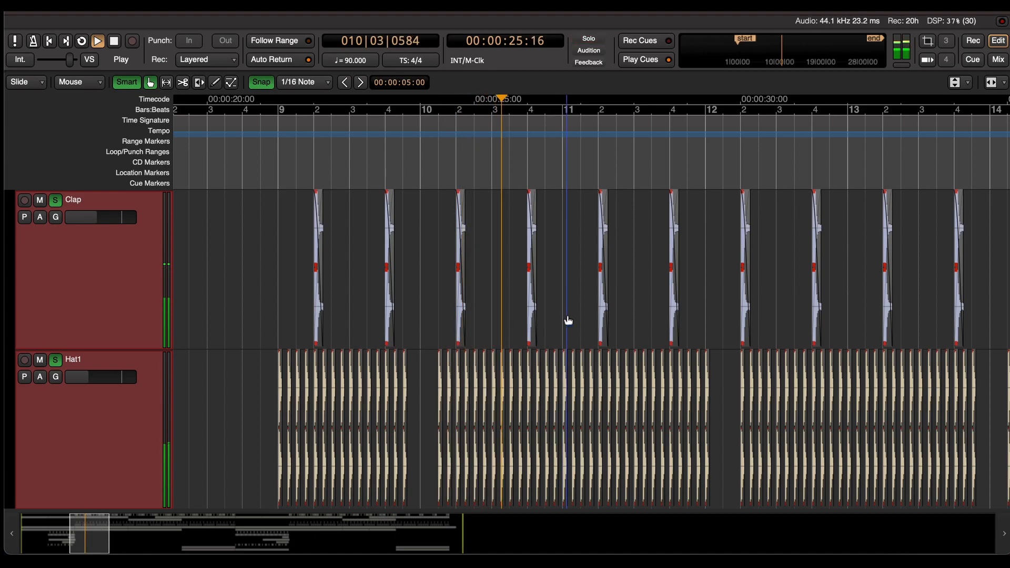
key(space)
- Clear the Clap and Hat1 solos and play from bar 9 with all tracks before stopping
scroll(429, 351, up, 3)
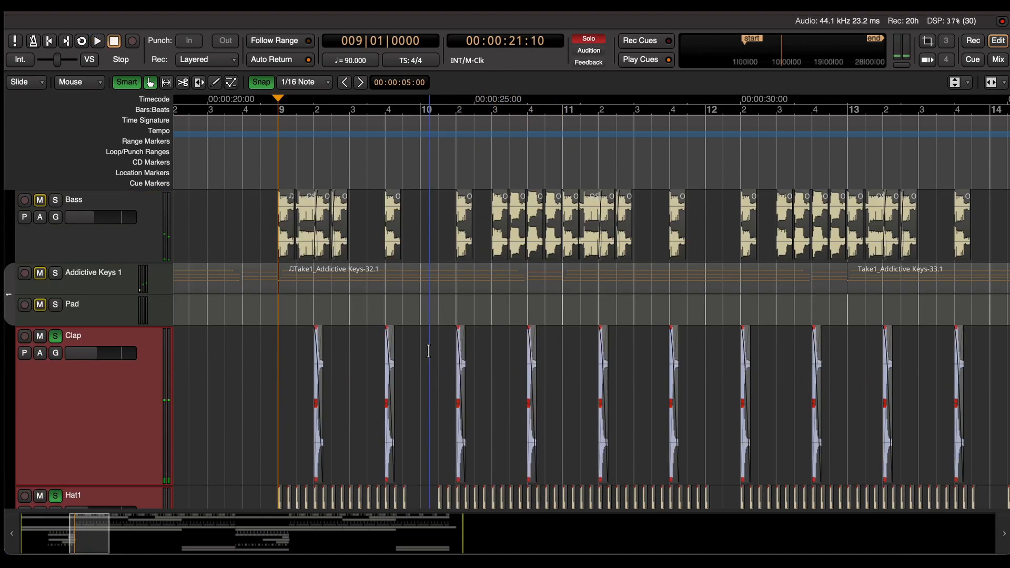
scroll(182, 348, down, 3)
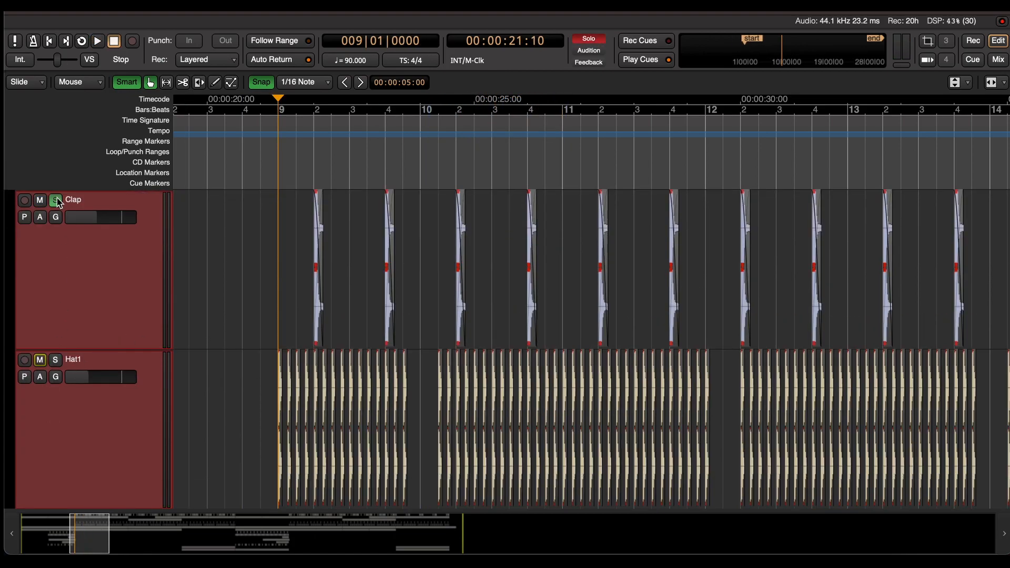
key(space)
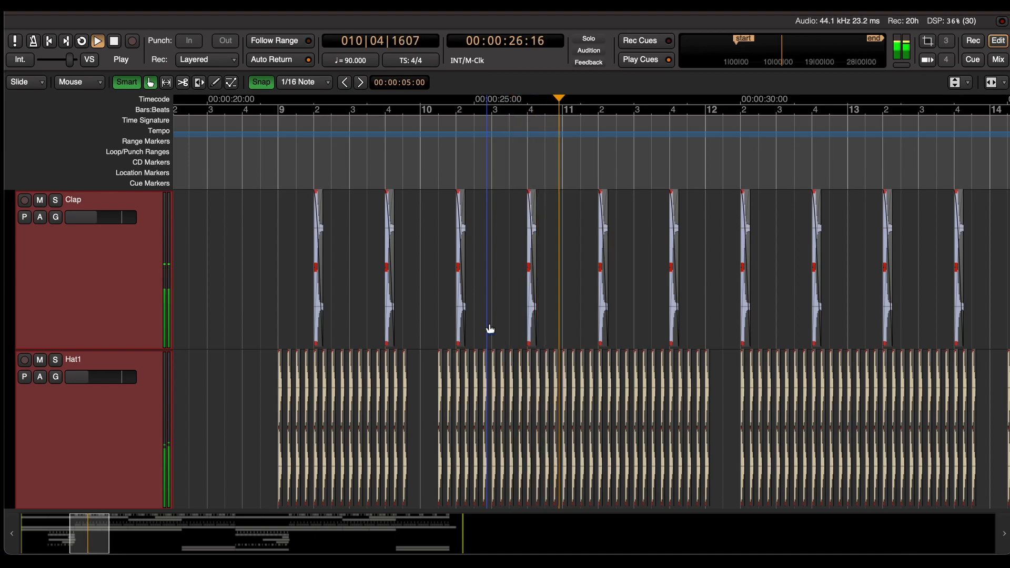
key(space)
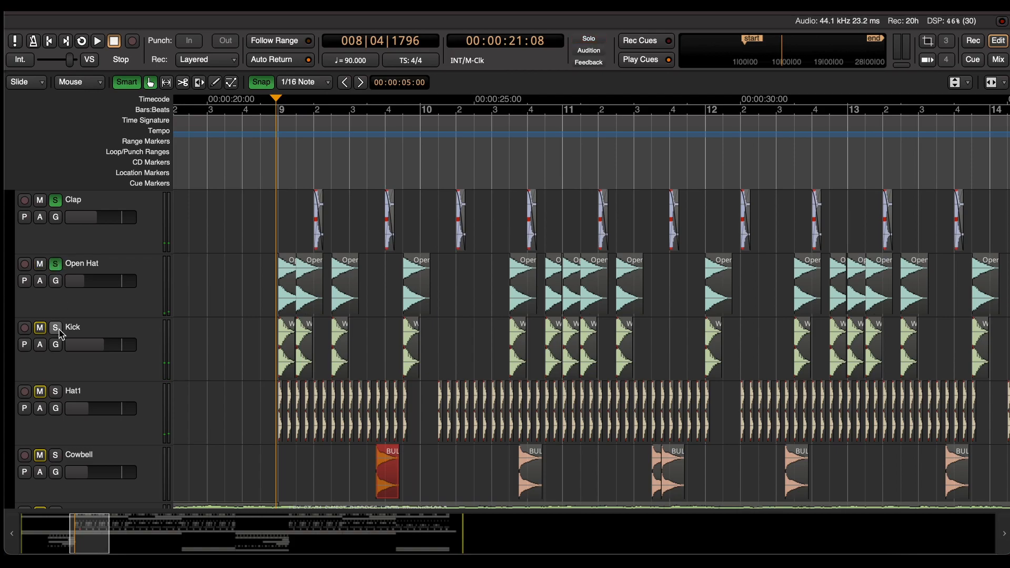
- Solo the Cowbell along with Clap, Open Hat, Kick, Hat1 and Snare1, and play the drums from just before bar 9
click(55, 456)
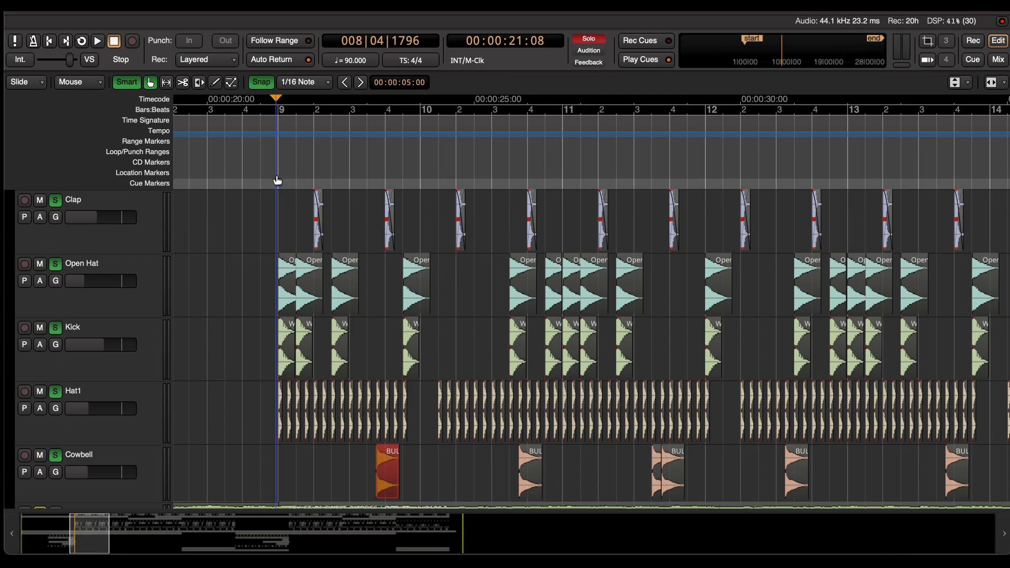
scroll(414, 281, down, 3)
key(space)
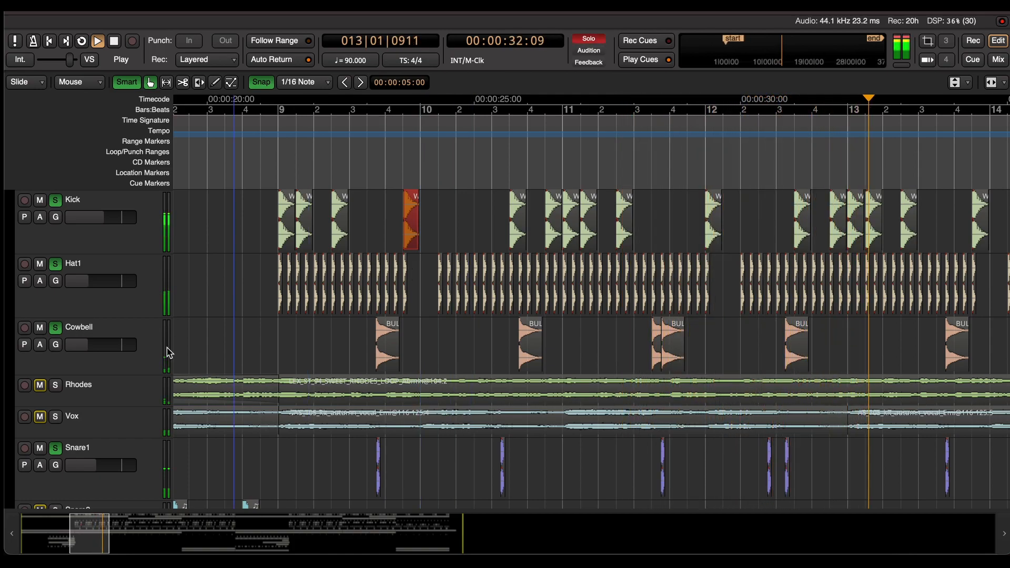
- Stop playback and clear the solos on all the drum tracks
key(space)
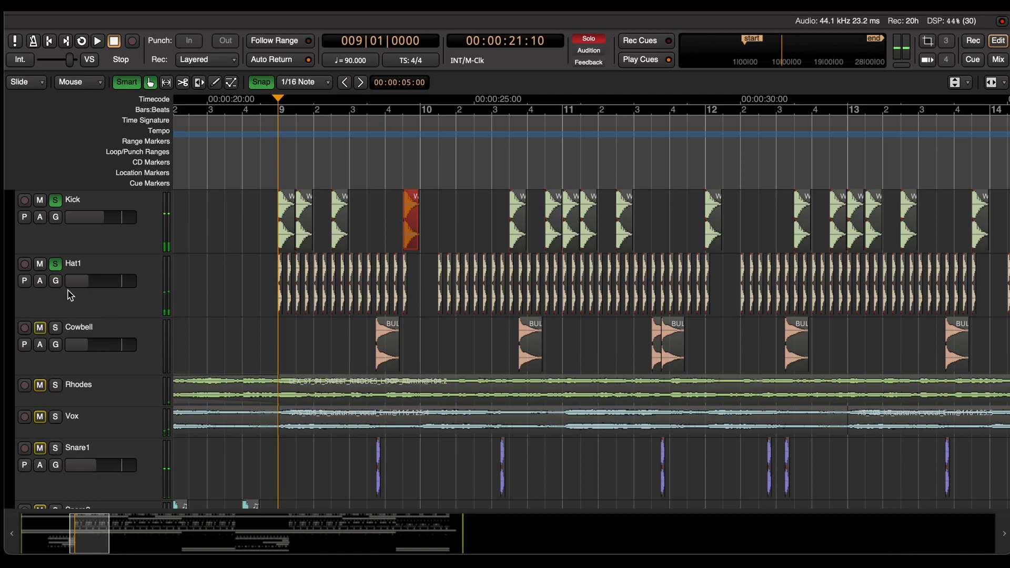
scroll(227, 315, up, 5)
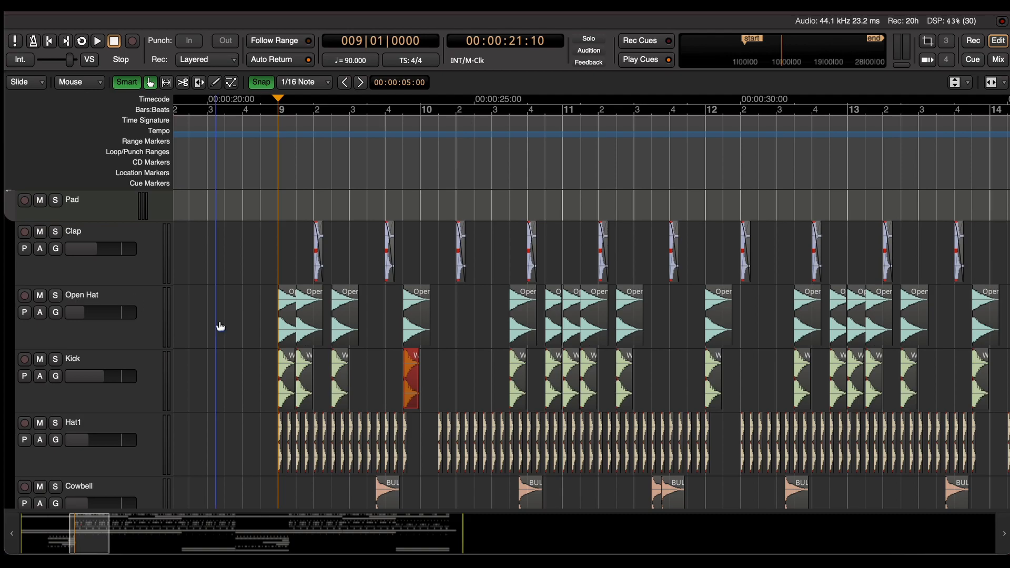
- Examine the whole arrangement from the start marker to the end marker across all tracks
key(minus)
key(minus)
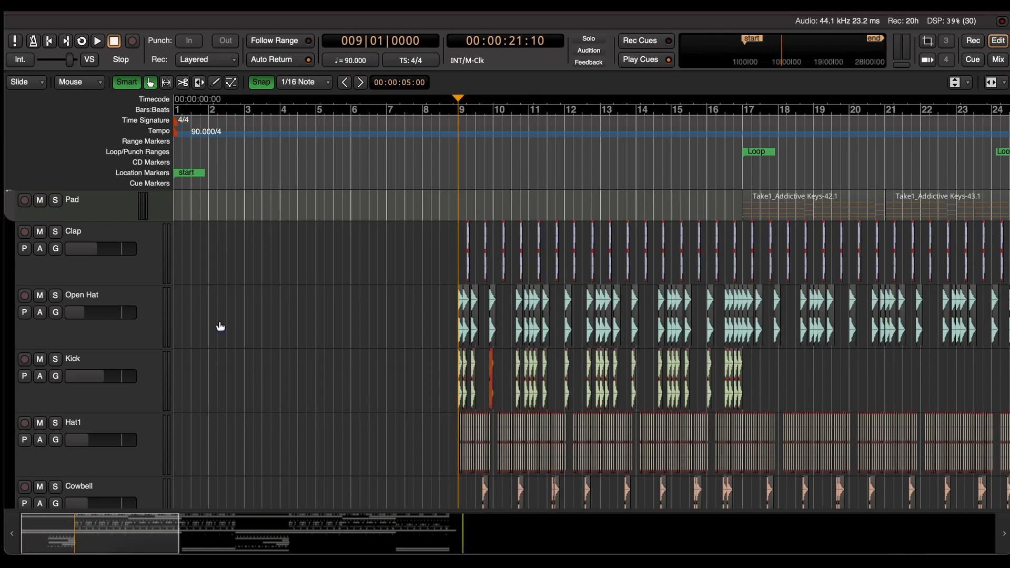
key(f)
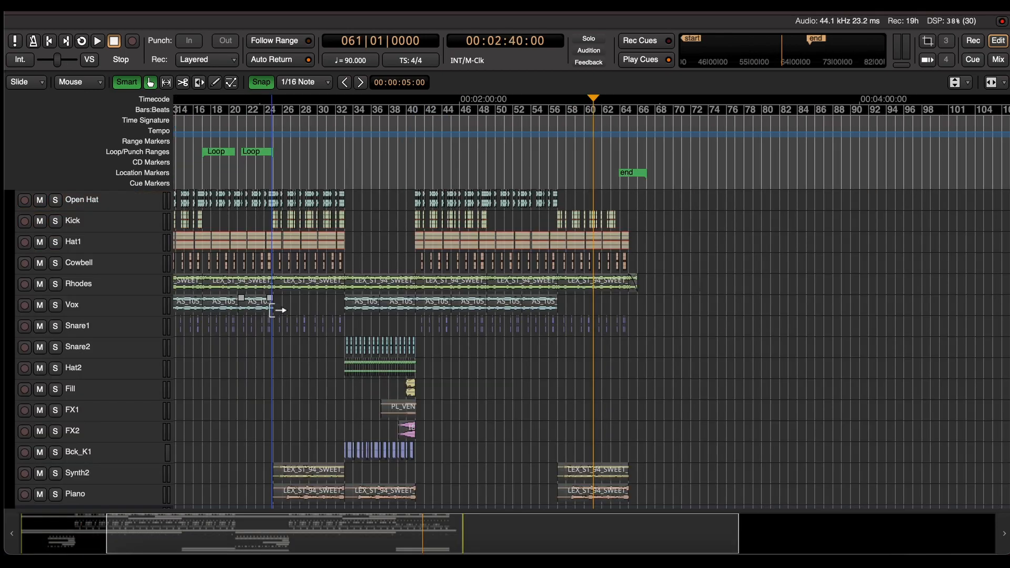
scroll(276, 310, left, 3)
scroll(405, 342, down, 1)
scroll(406, 342, up, 3)
scroll(405, 342, down, 3)
scroll(405, 342, up, 4)
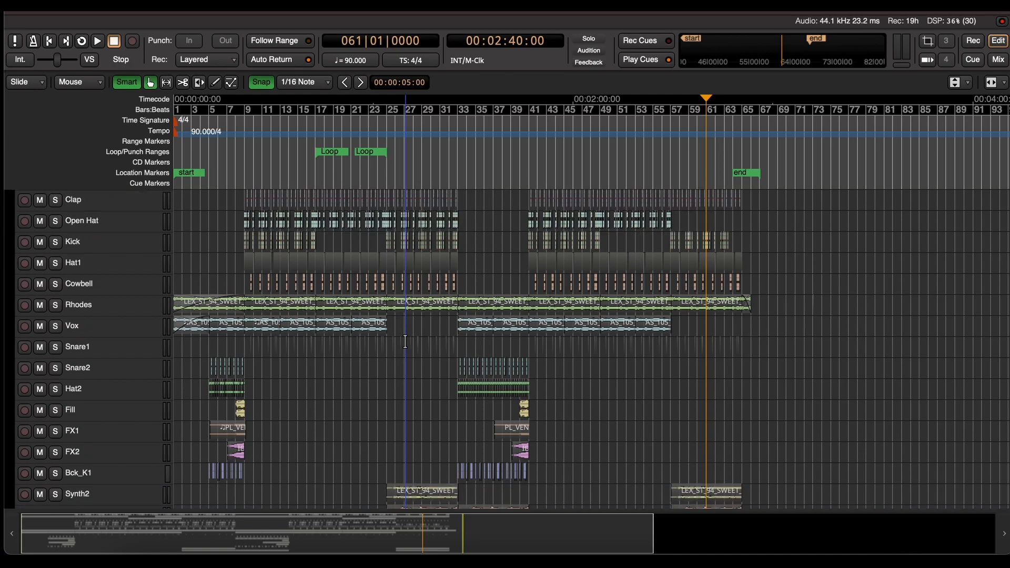
- Play the full arrangement from the start with all tracks, reviewing every track's regions past bar 33
key(Home)
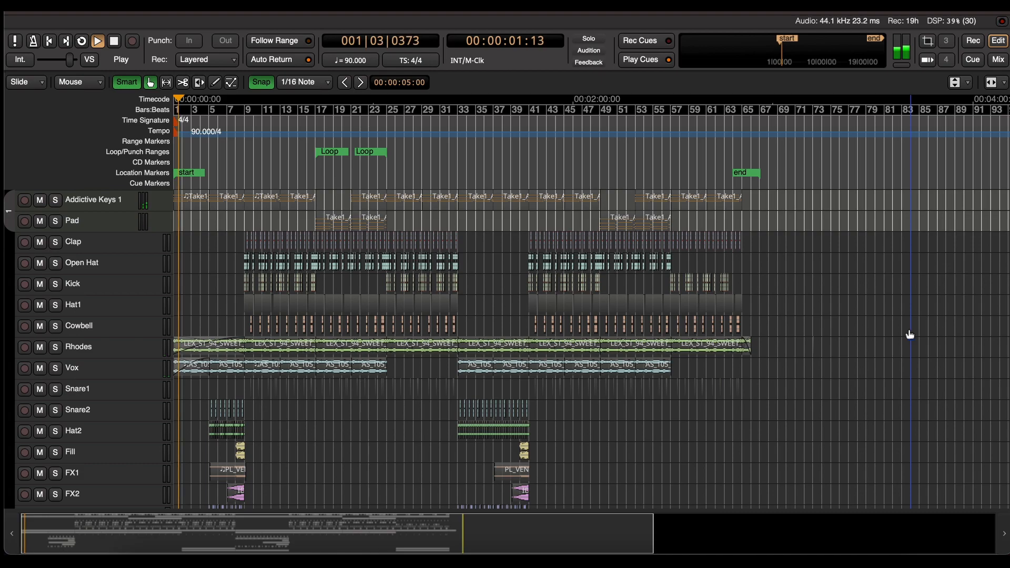
scroll(910, 334, down, 3)
scroll(911, 334, down, 2)
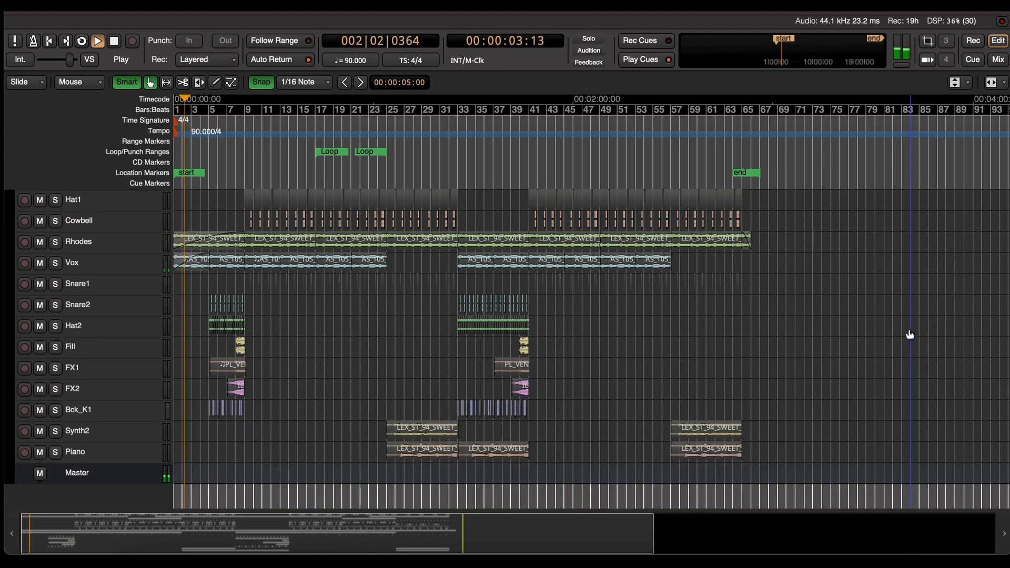
scroll(910, 334, up, 6)
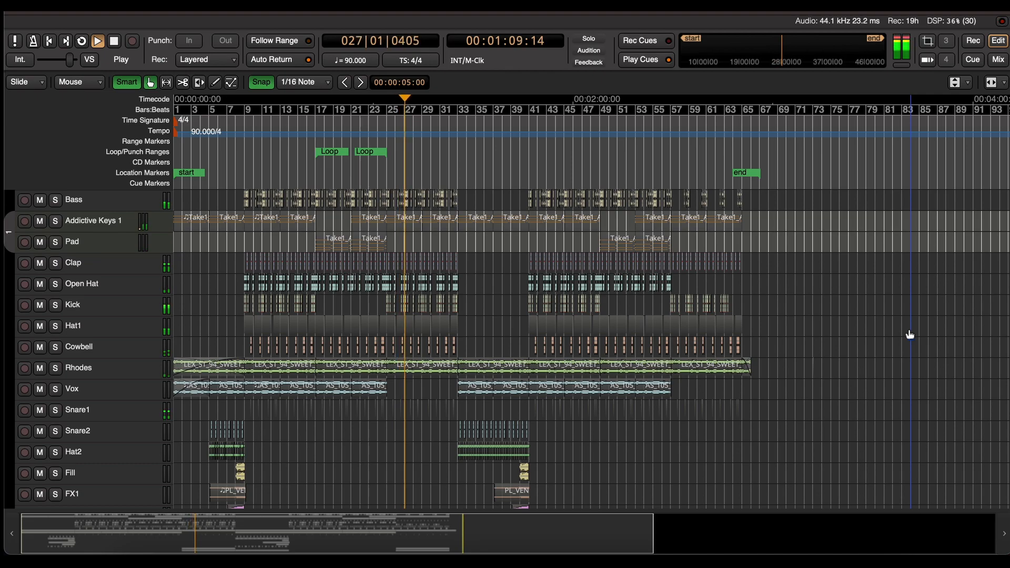
scroll(910, 335, down, 4)
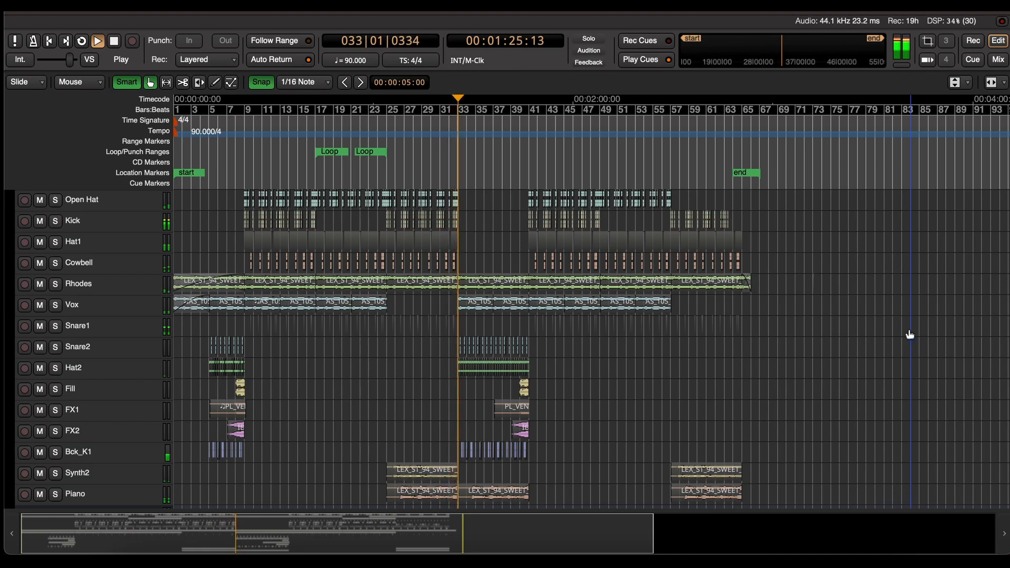
scroll(911, 334, up, 4)
scroll(911, 335, right, 3)
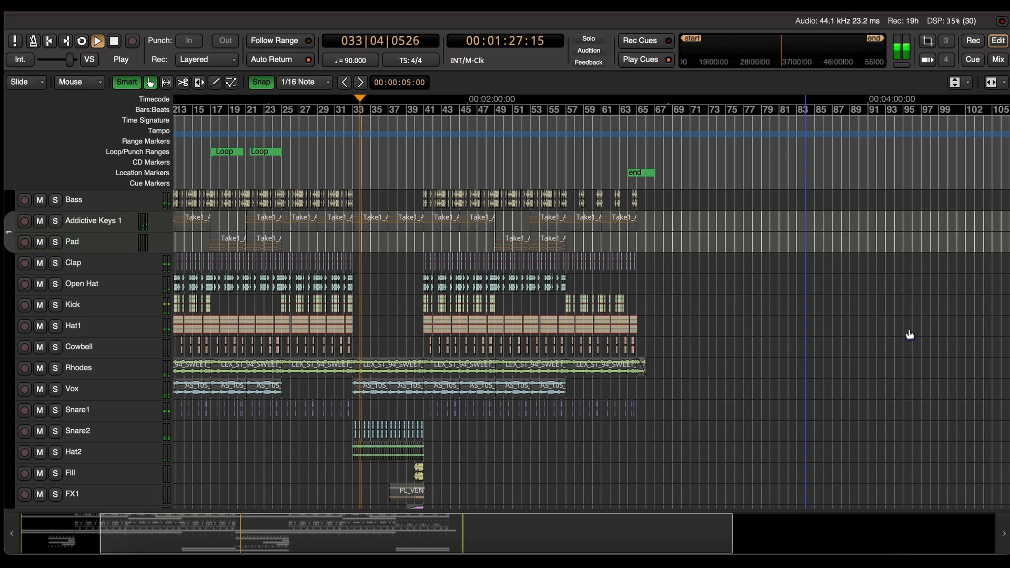